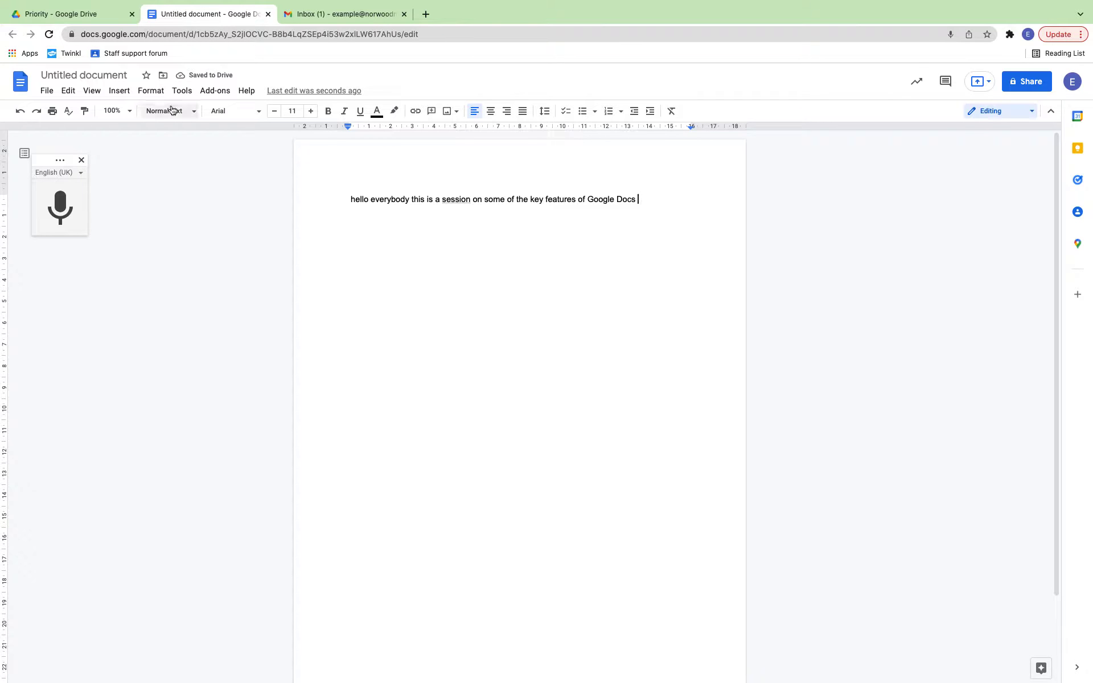
# Step: Close the untitled voice-typing demo document and return to Drive's Priority page
pyautogui.click(267, 15)
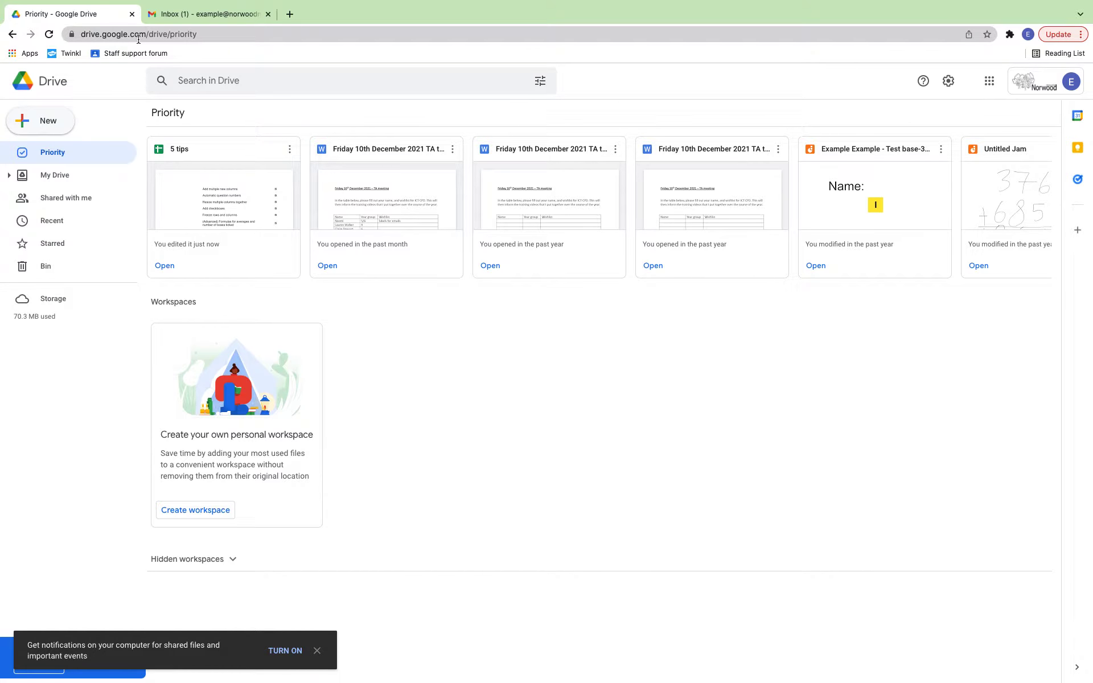
pyautogui.click(989, 81)
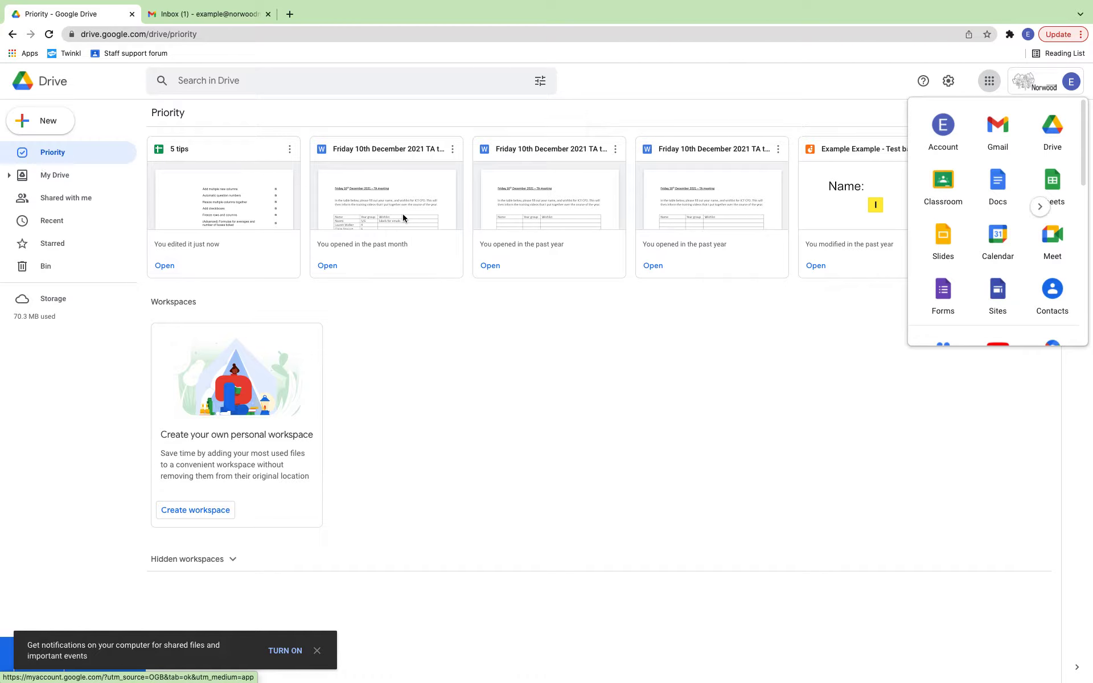
pyautogui.click(446, 371)
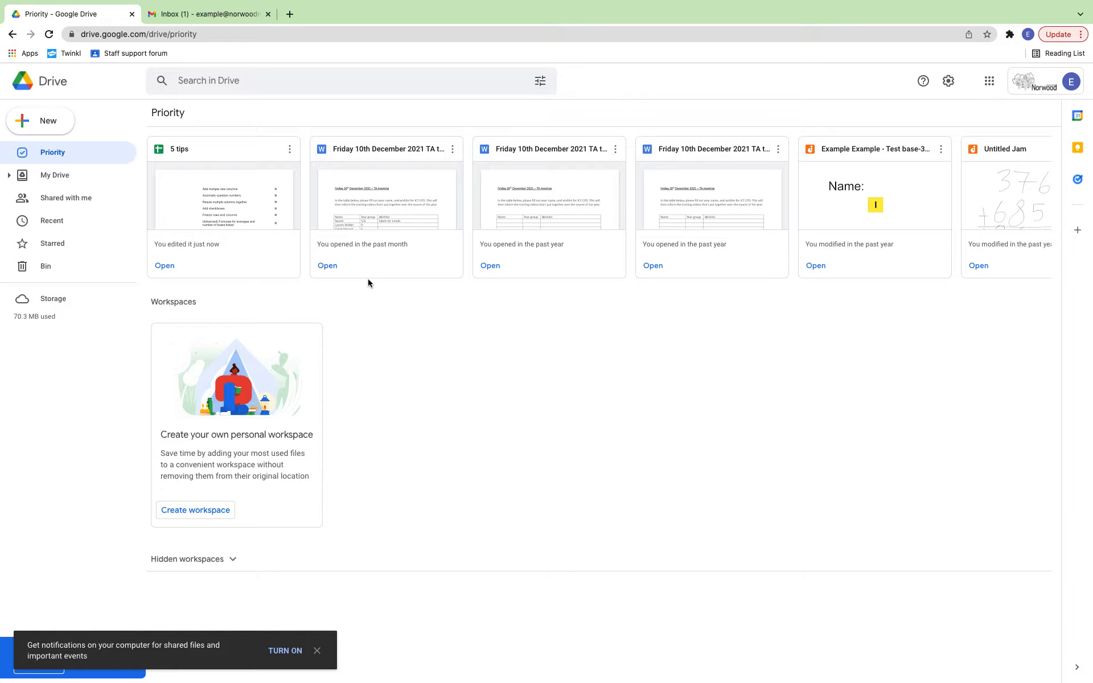
# Step: Create a blank Google Docs document from Drive's New menu and switch to its tab
pyautogui.click(49, 121)
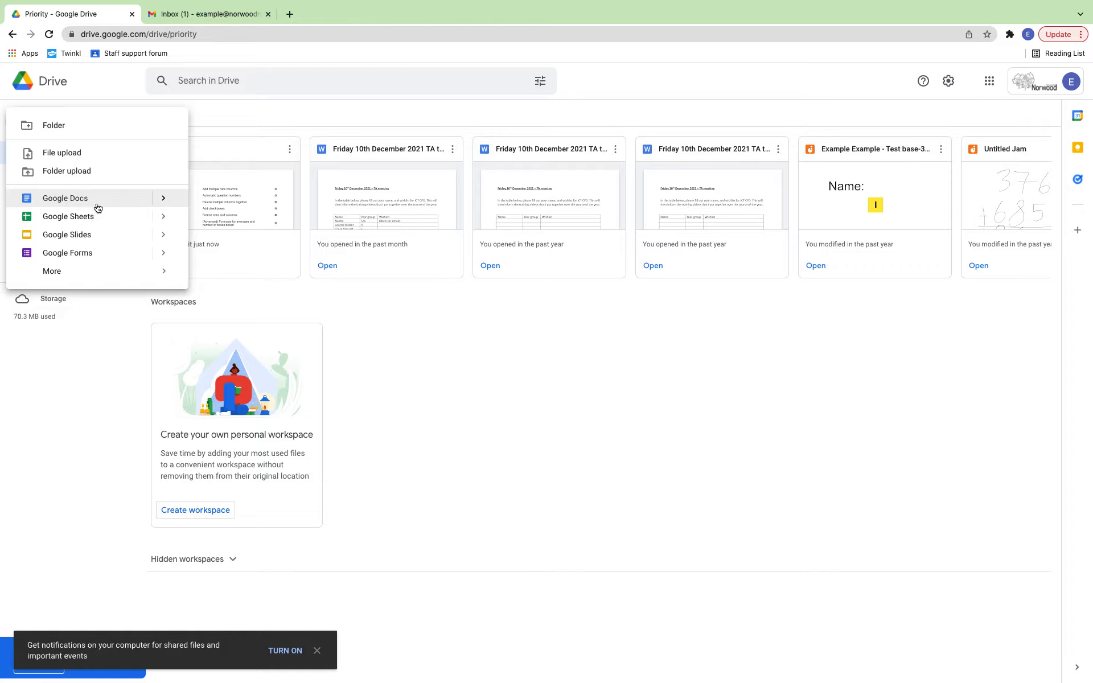
pyautogui.click(58, 201)
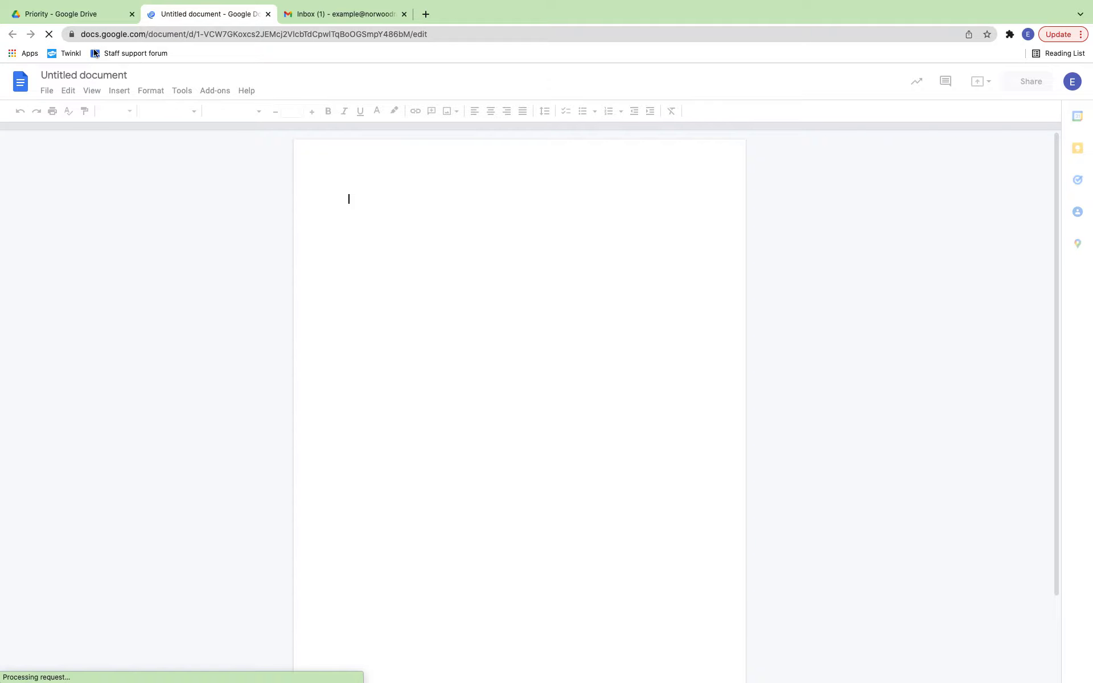
pyautogui.click(71, 15)
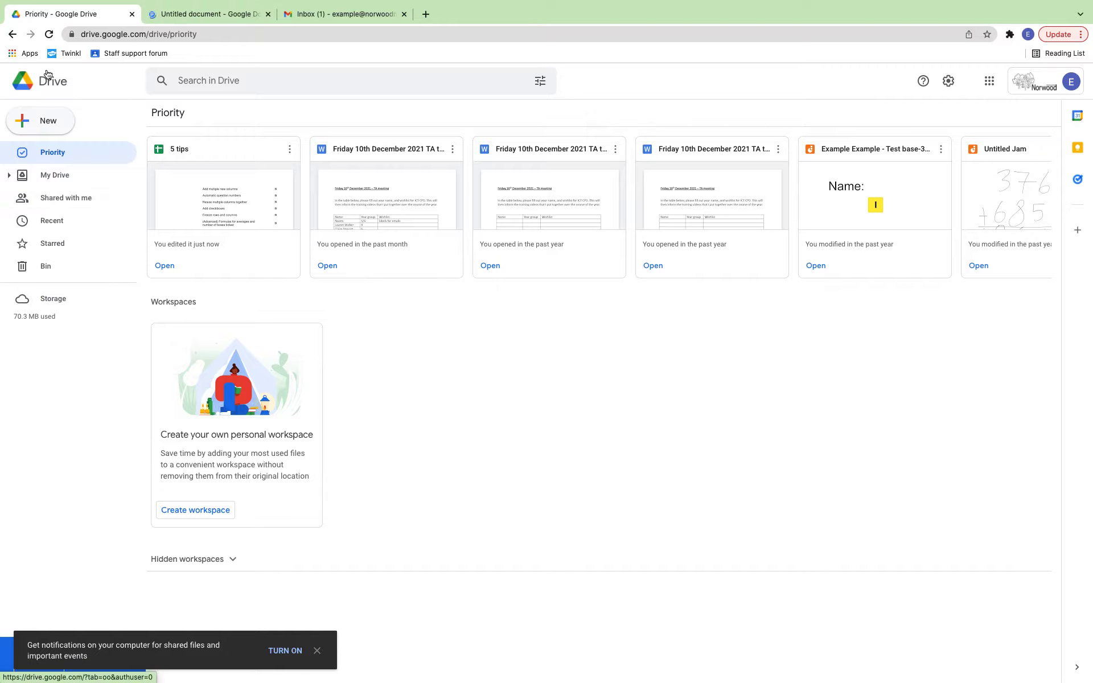
pyautogui.click(45, 118)
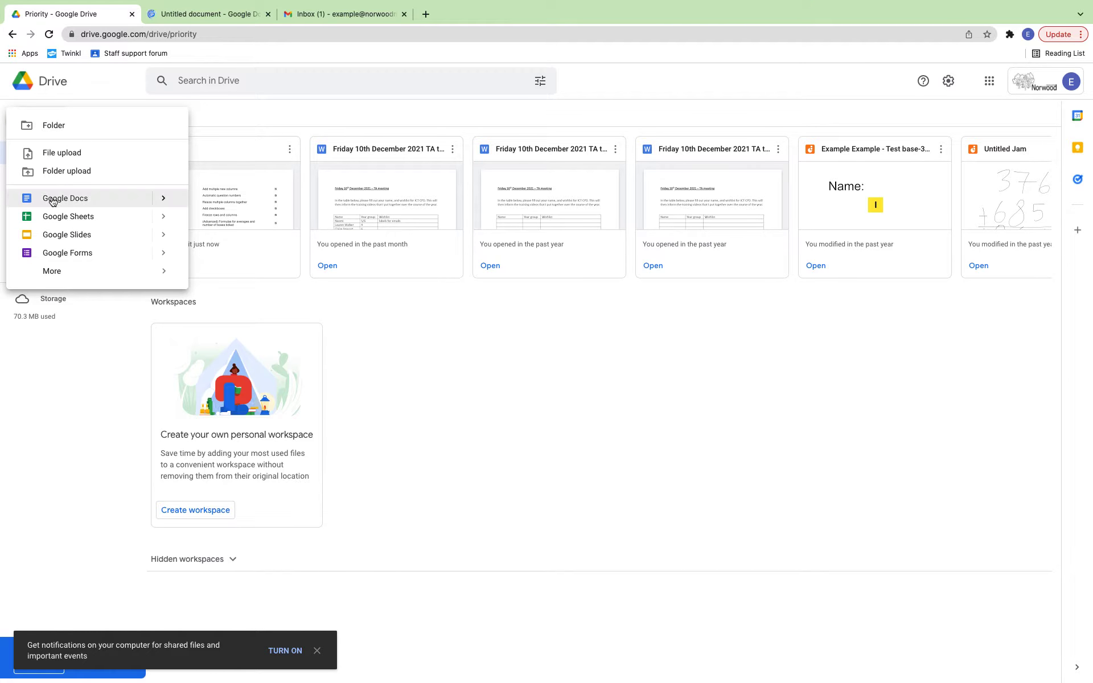
pyautogui.click(208, 13)
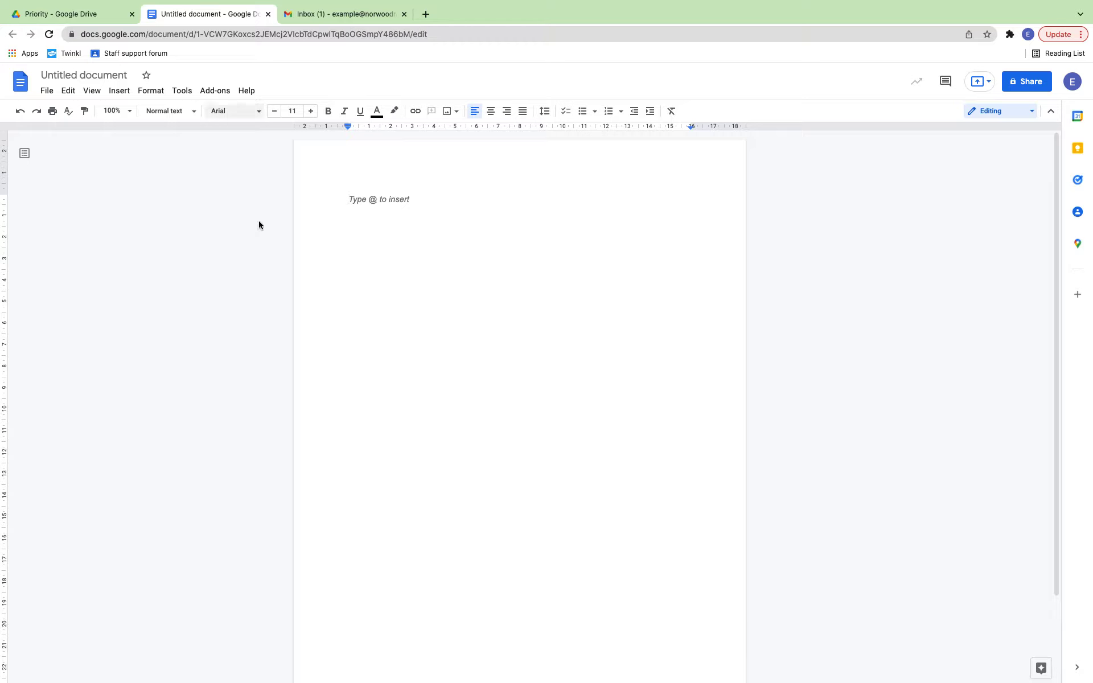
pyautogui.click(66, 77)
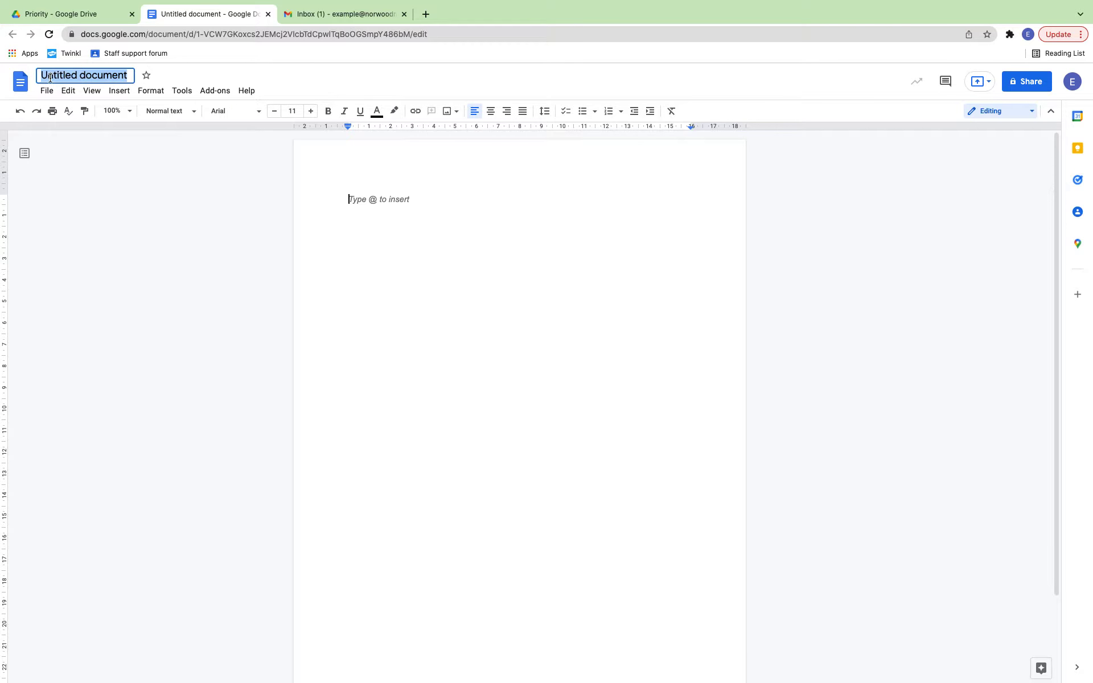
# Step: Enter 'Google Docs Tutorial' as the document's title and confirm it
pyautogui.write('G')
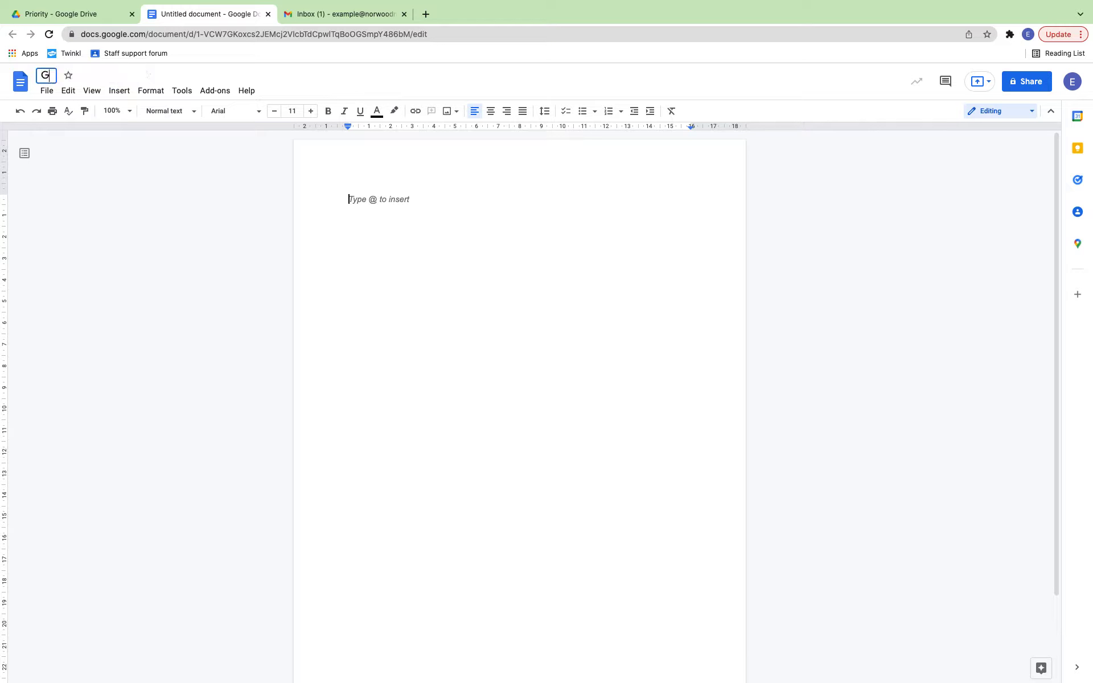
pyautogui.write('oogle Docs Tutorial')
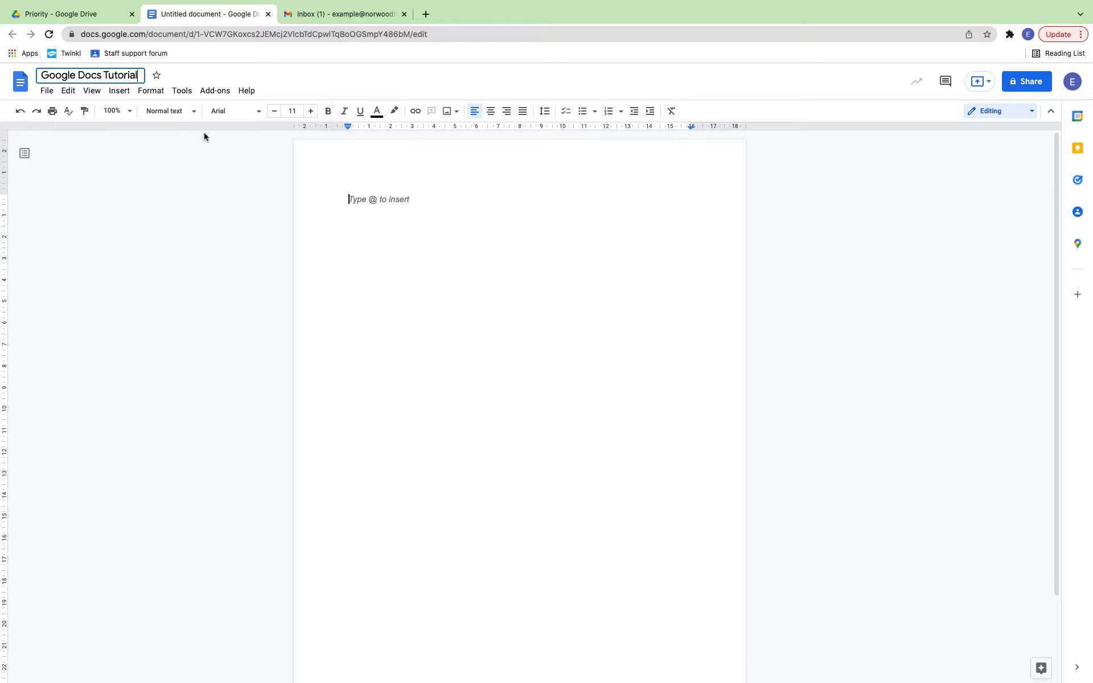
pyautogui.click(335, 237)
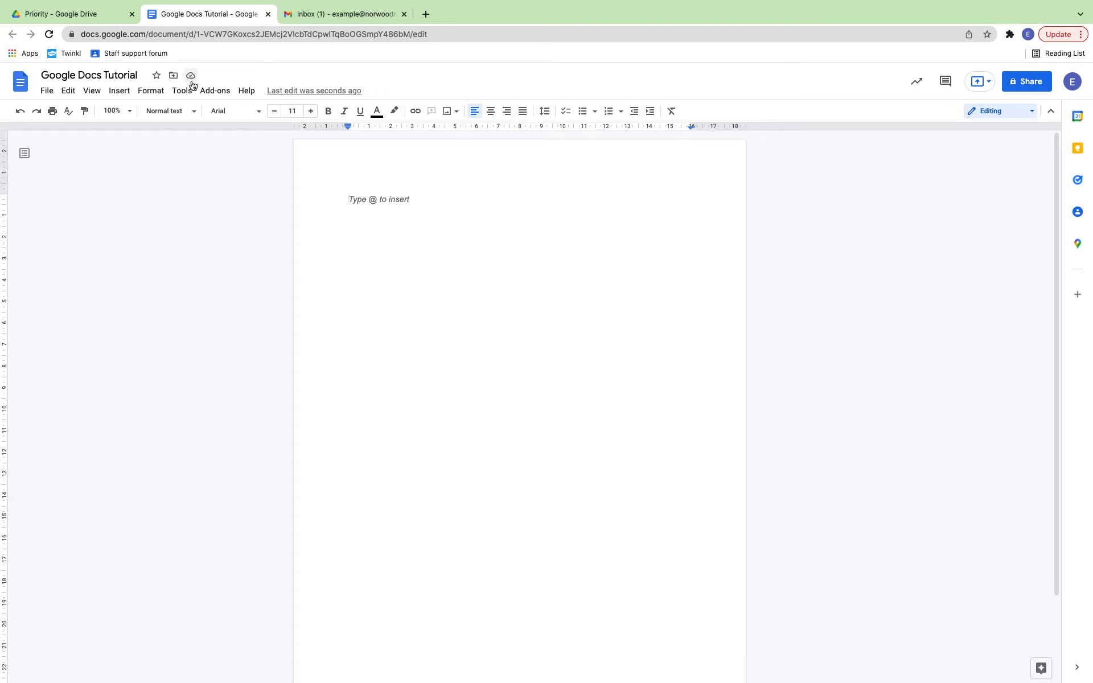
# Step: Type 'If I start typing' in the body and star the document
pyautogui.write('If i')
pyautogui.write('I start typ')
pyautogui.write('ing')
pyautogui.click(156, 78)
pyautogui.click(122, 13)
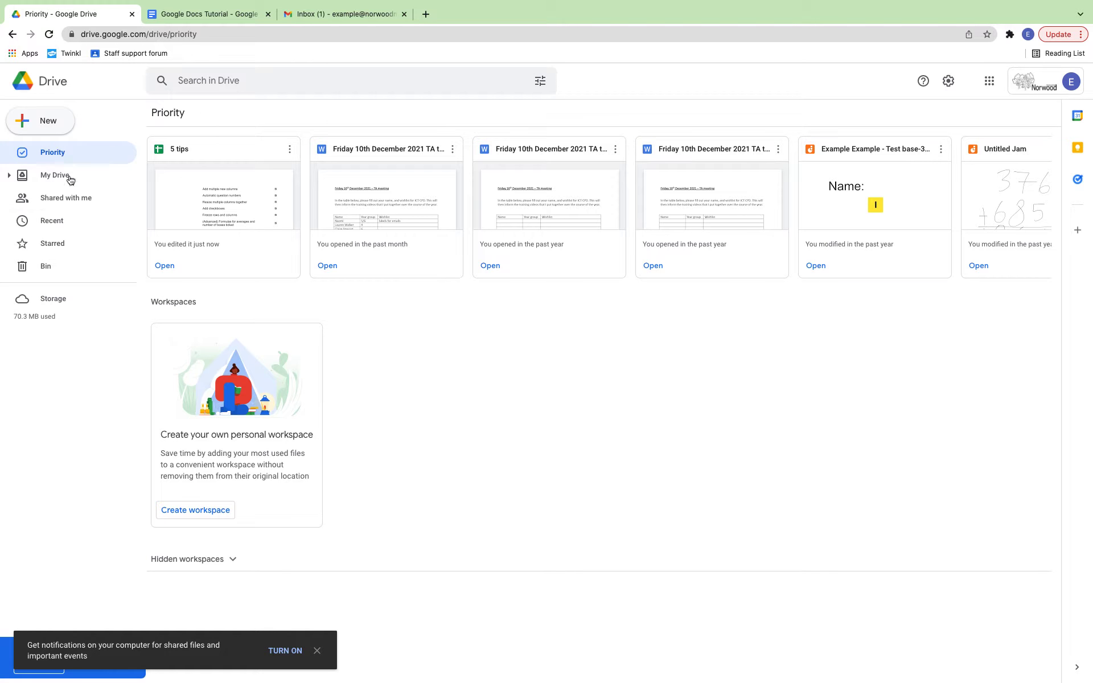
pyautogui.click(219, 13)
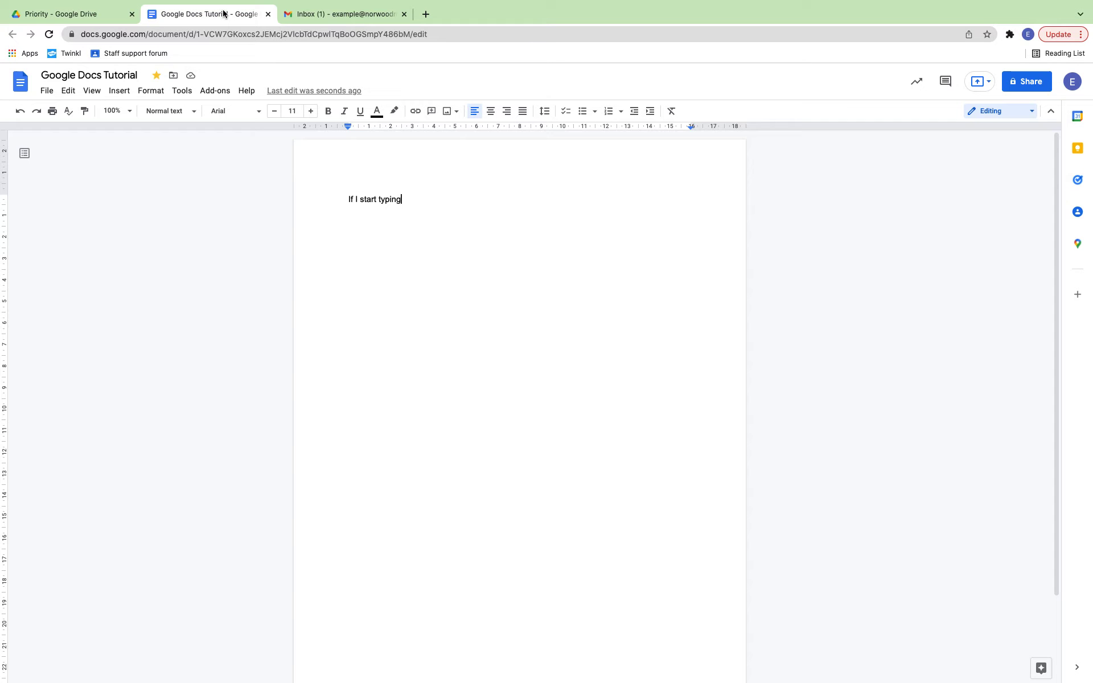
# Step: Move the document into a newly created My Drive folder named 'Examples'
pyautogui.click(173, 80)
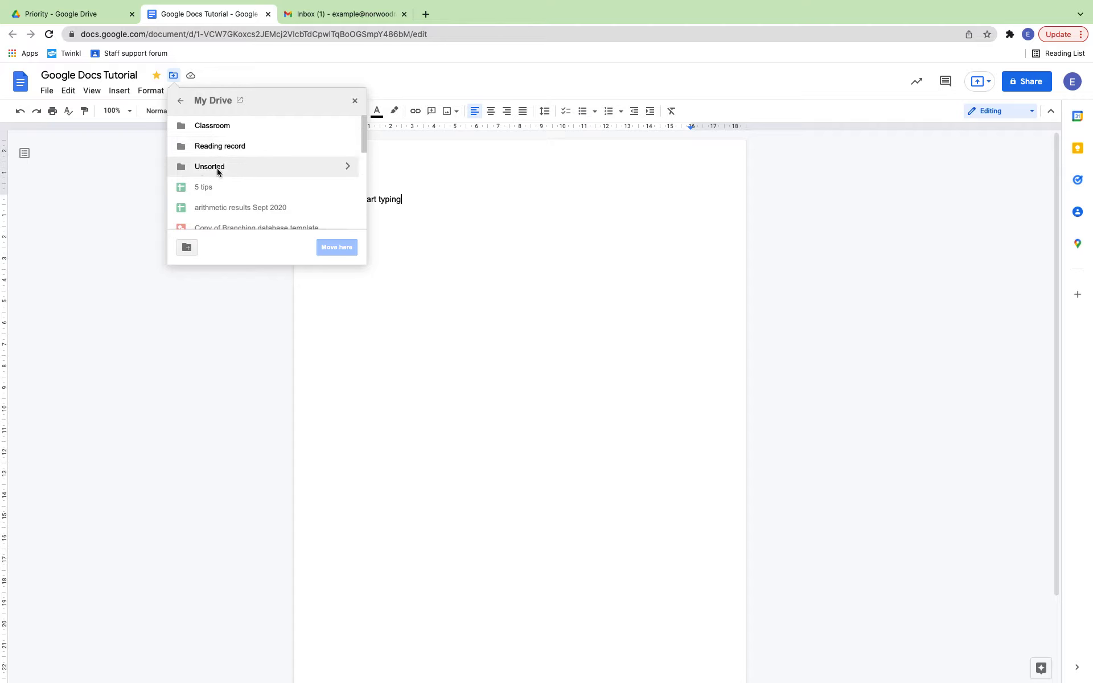
pyautogui.click(186, 248)
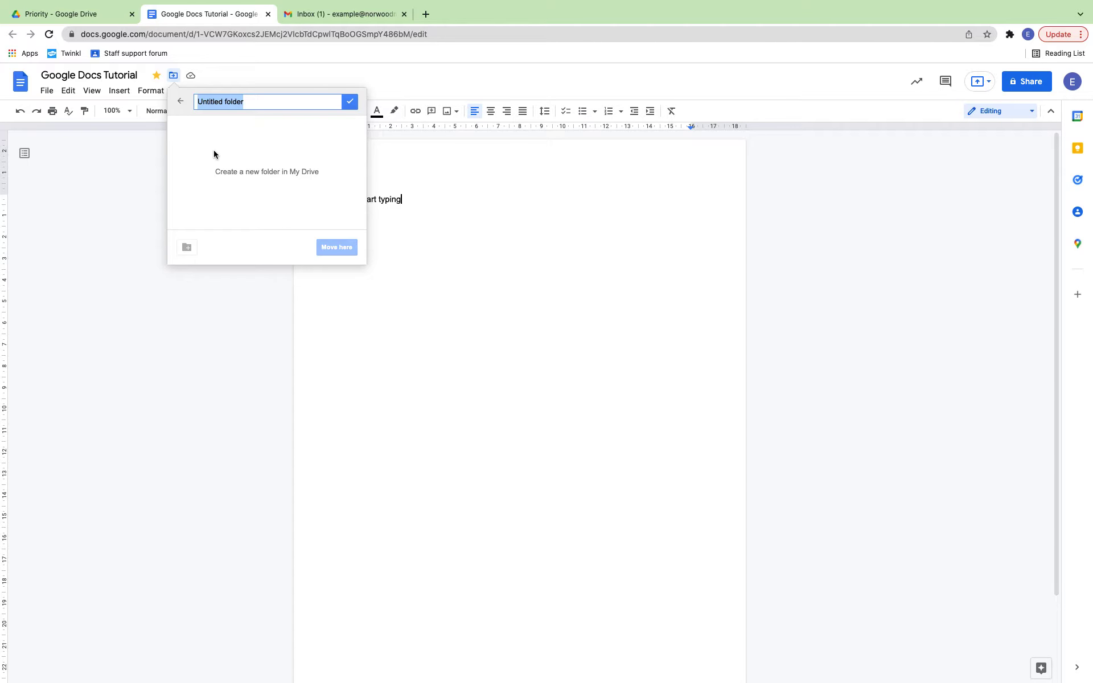
pyautogui.write('Examples')
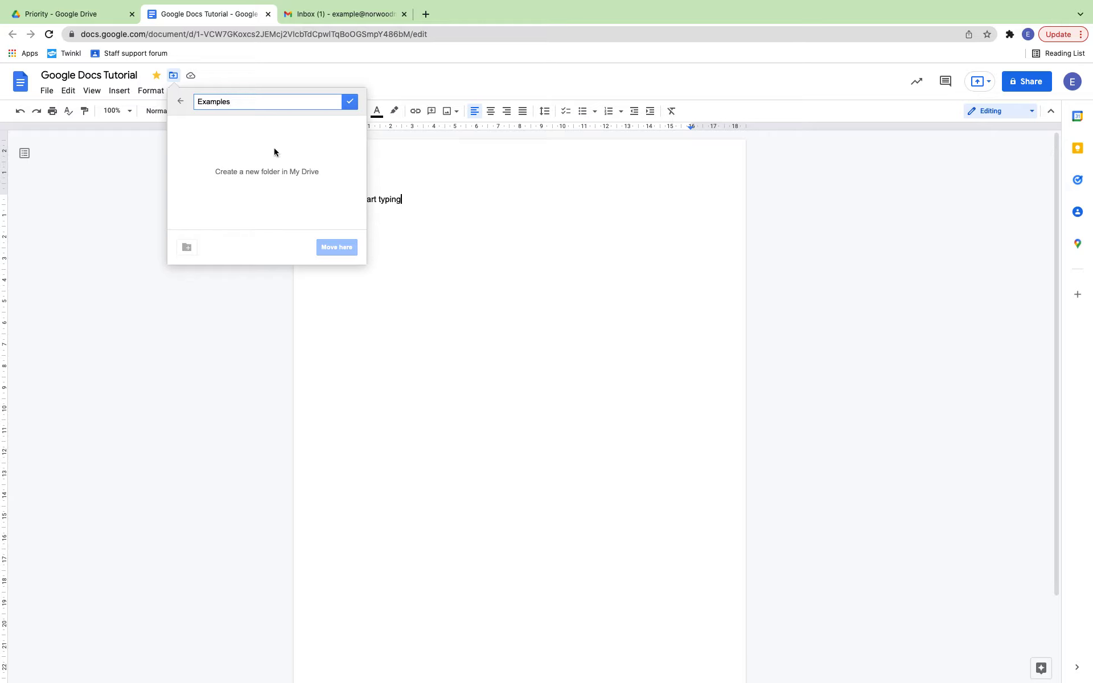
pyautogui.press('Return')
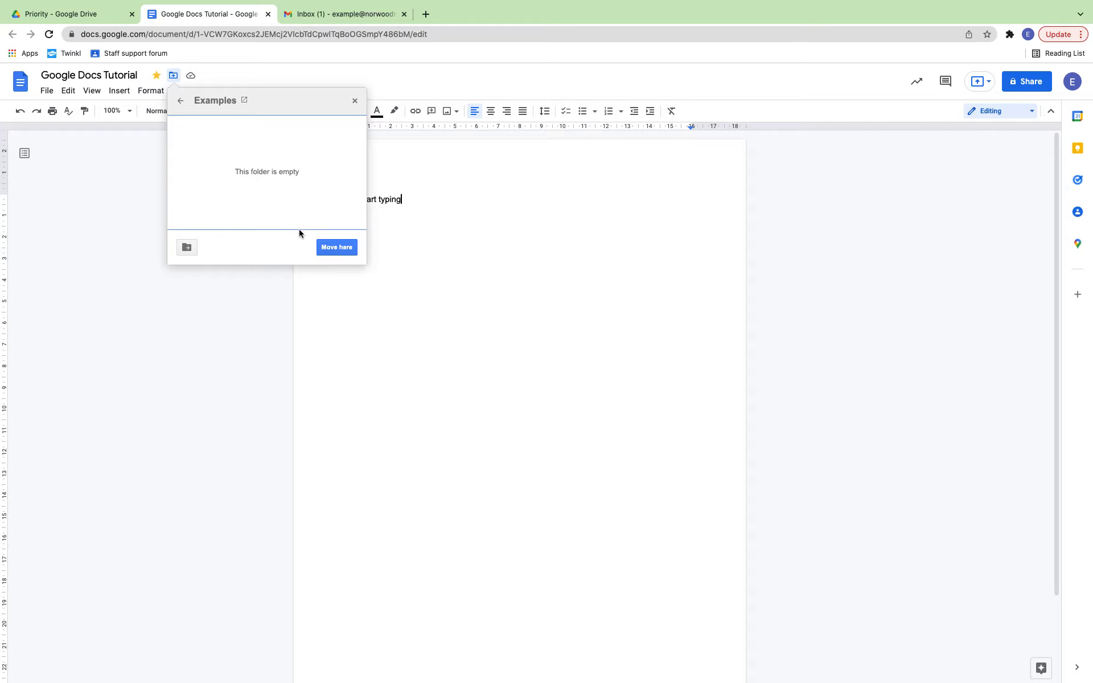
pyautogui.click(321, 247)
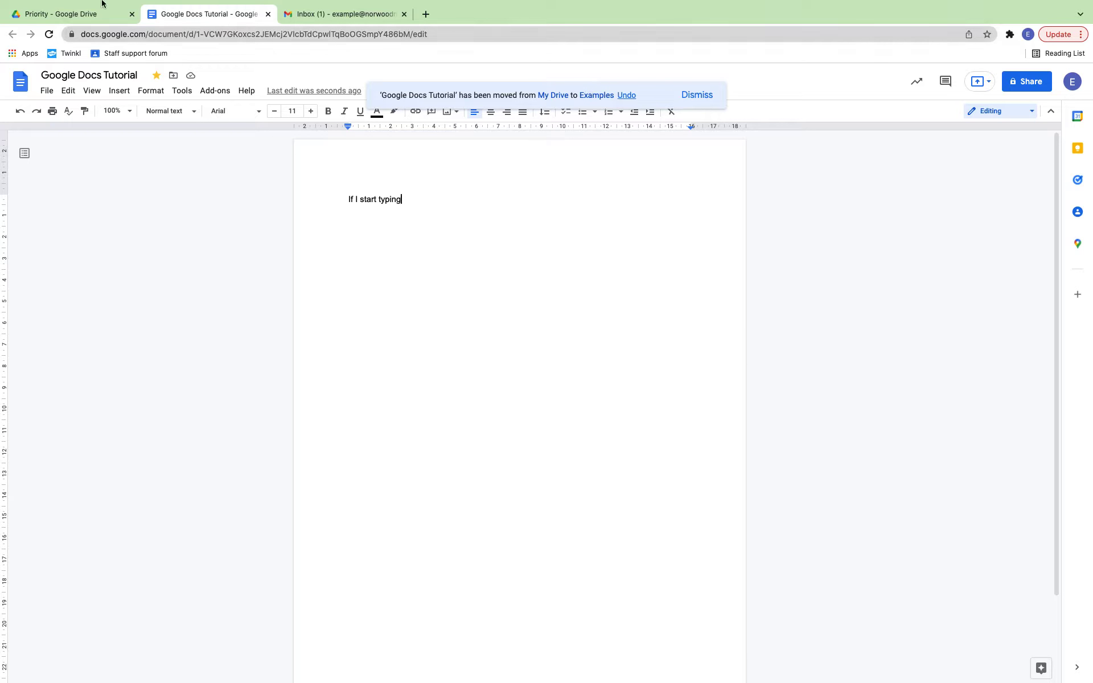
pyautogui.click(82, 15)
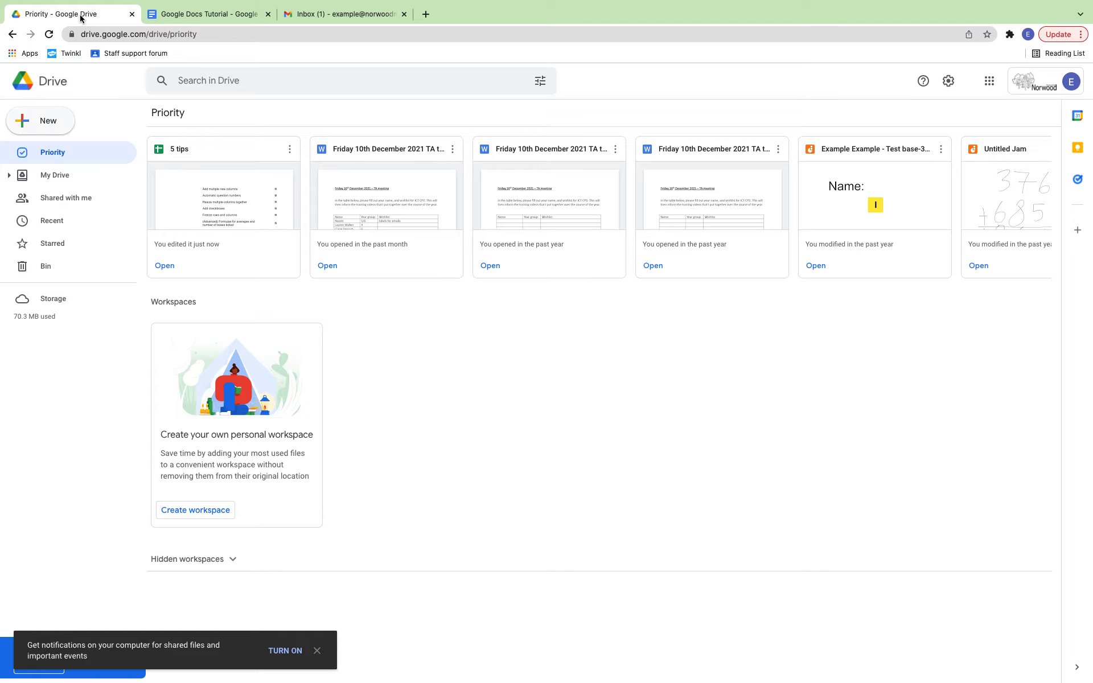
# Step: Open the Examples folder in My Drive to confirm it holds Google Docs Tutorial
pyautogui.click(48, 177)
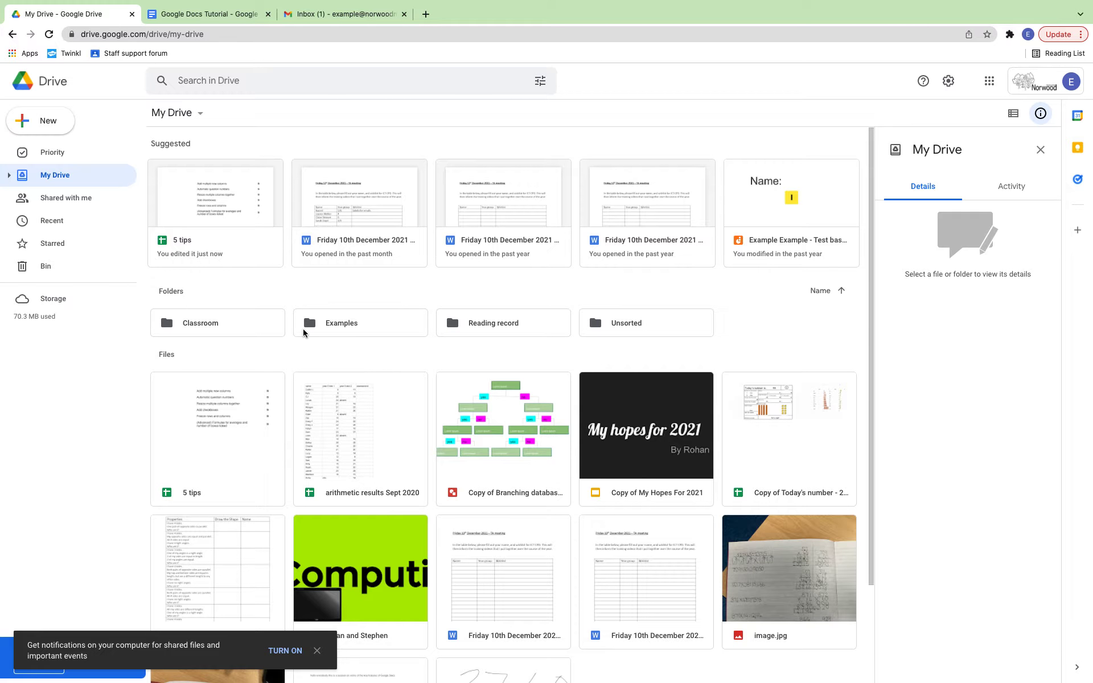
pyautogui.doubleClick(333, 326)
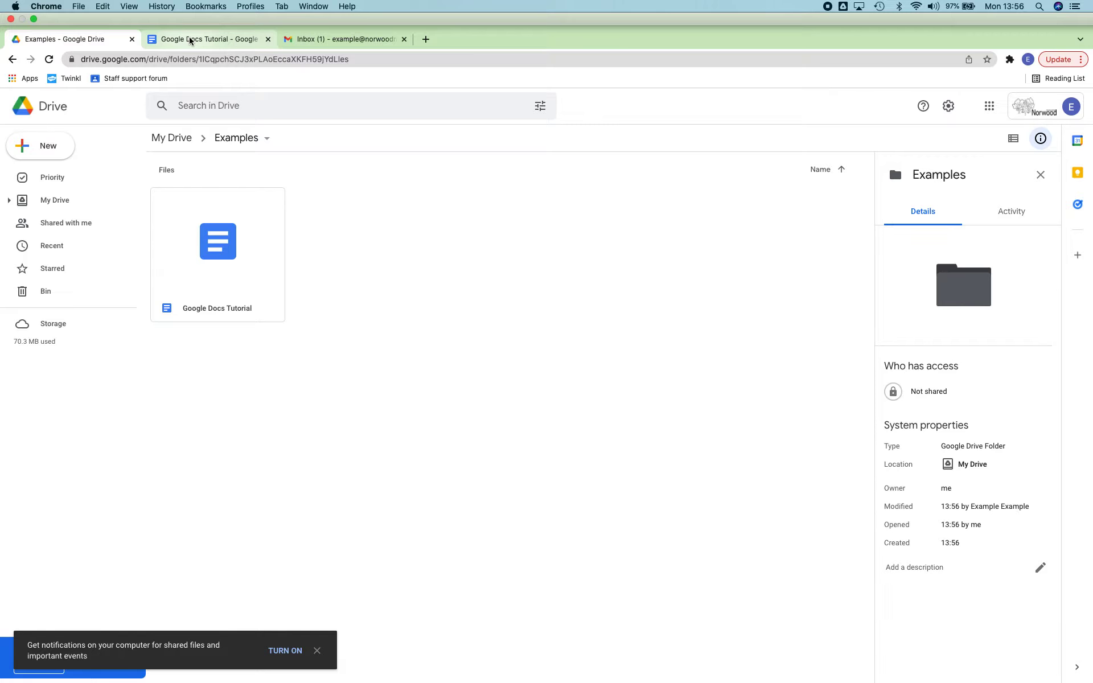
pyautogui.click(187, 40)
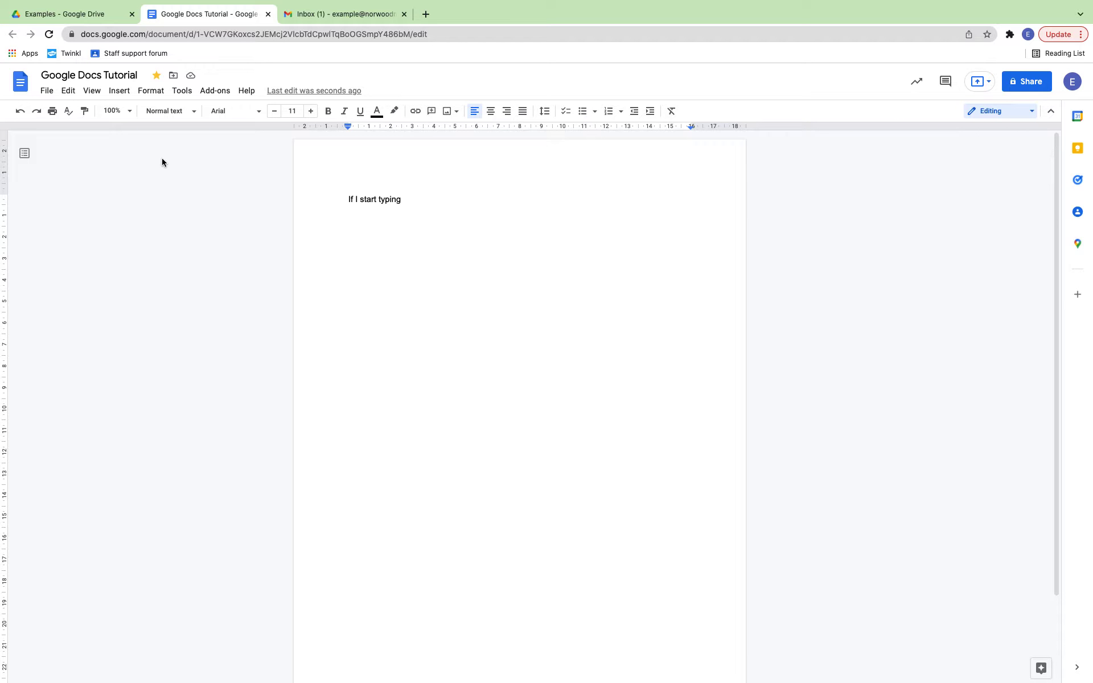
# Step: Turn on voice typing from the Tools menu
pyautogui.click(181, 92)
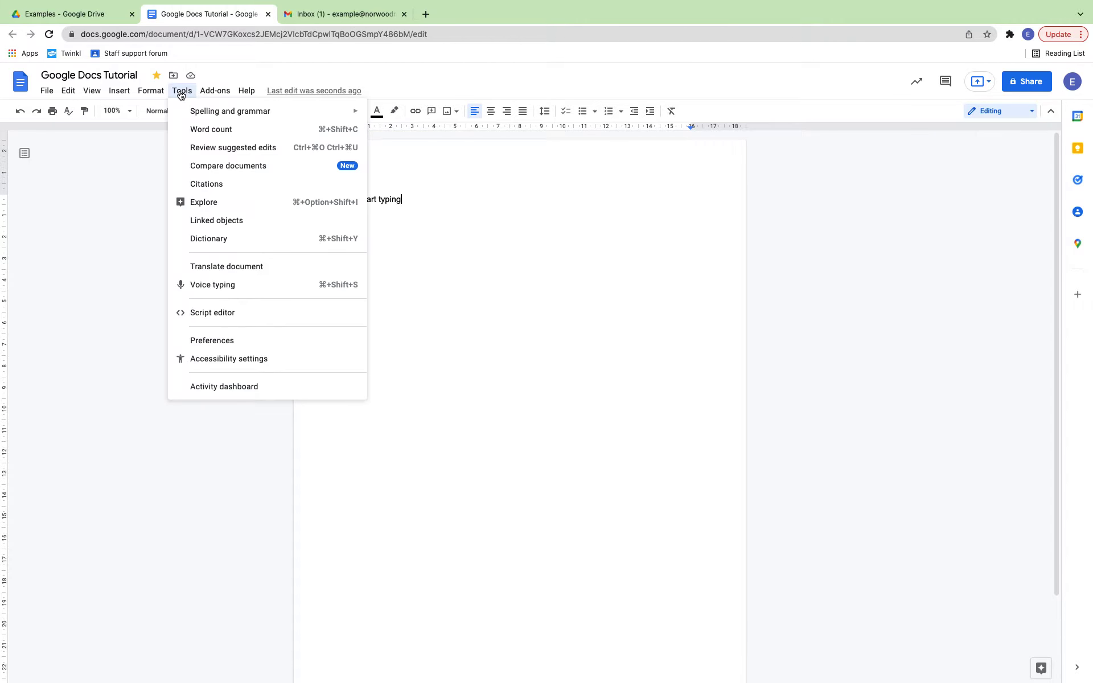
pyautogui.click(227, 285)
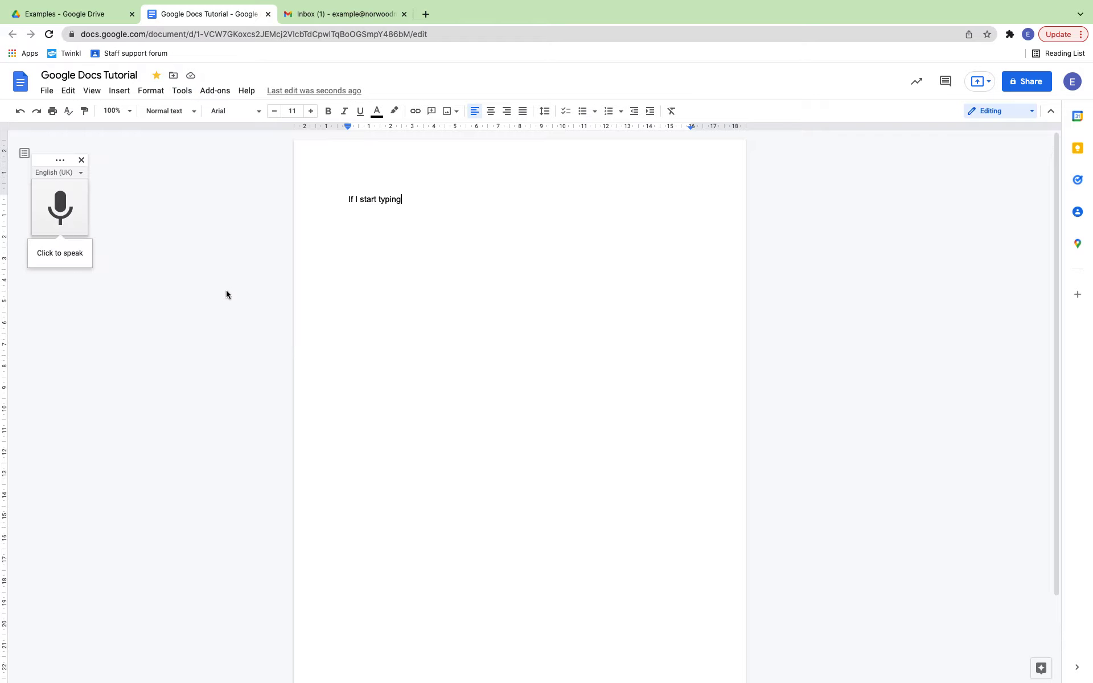
# Step: Dictate a paragraph ending 'however it does not pick out capital letters' using the microphone
pyautogui.click(59, 226)
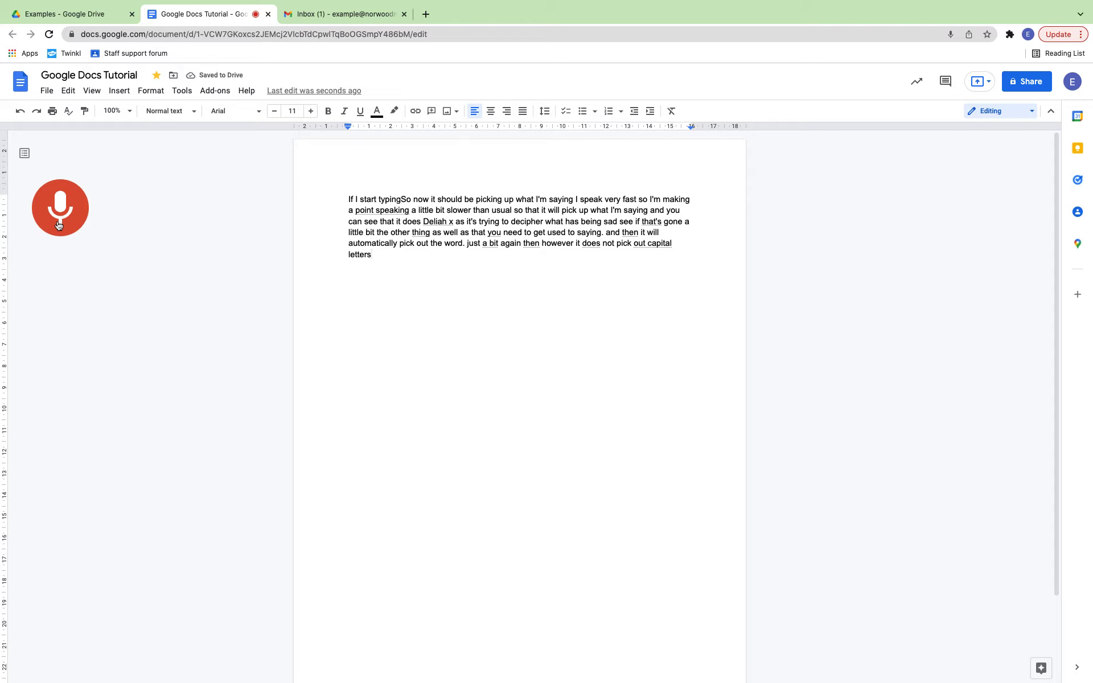
pyautogui.click(58, 225)
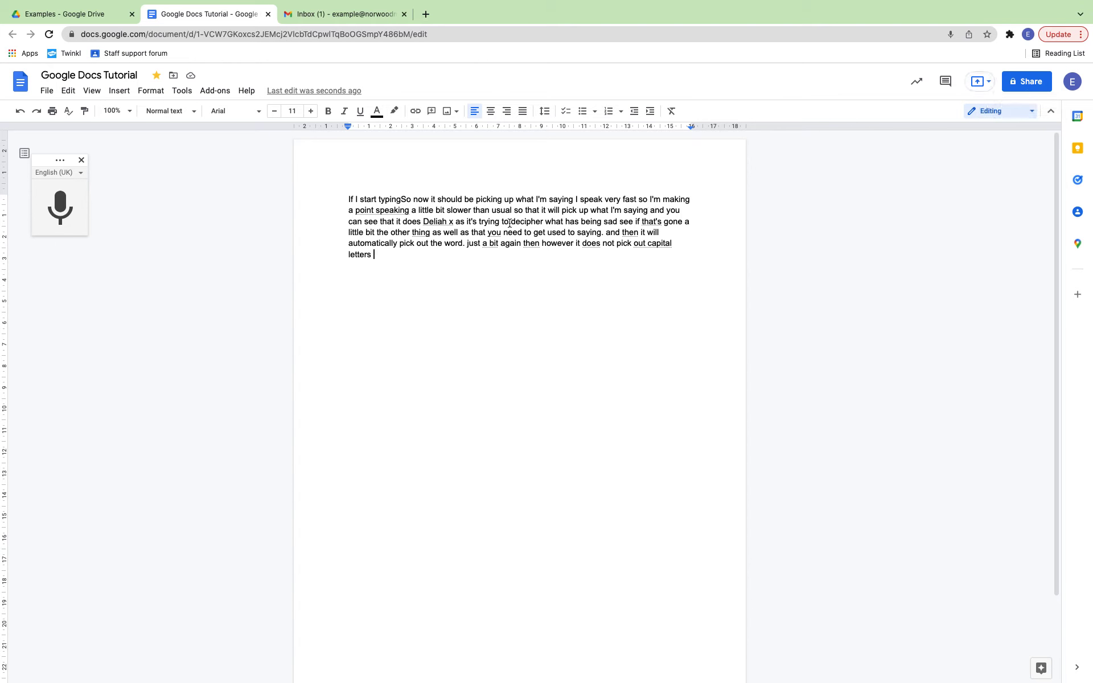
# Step: Add a colleague as a share recipient with the message 'Check out this example'
pyautogui.click(1030, 83)
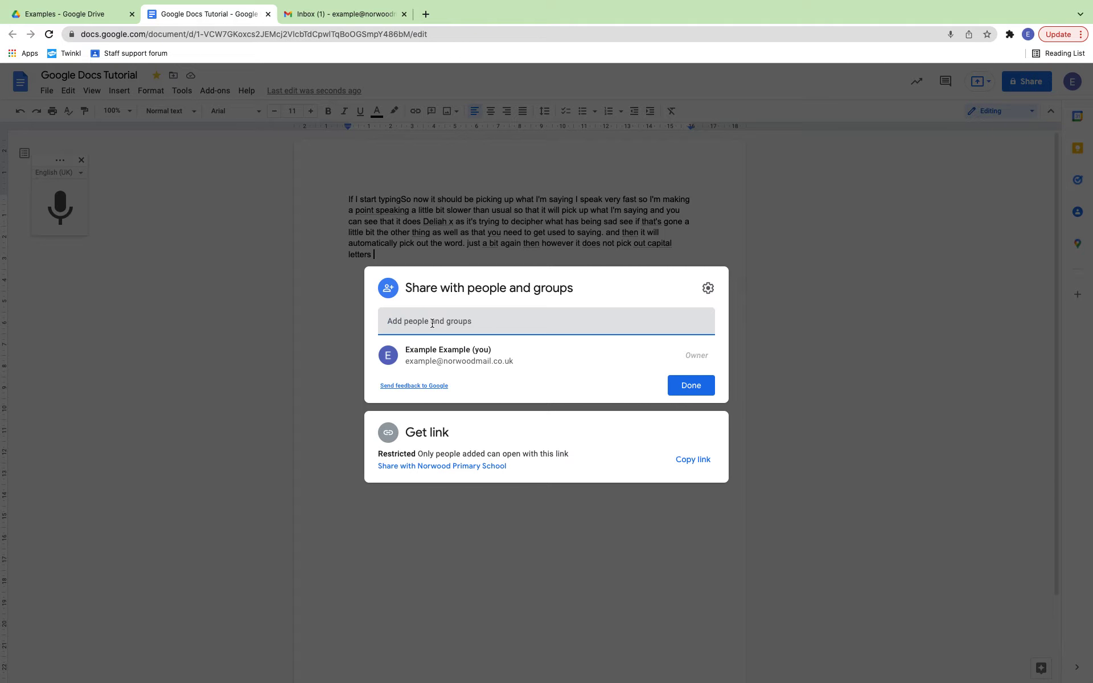
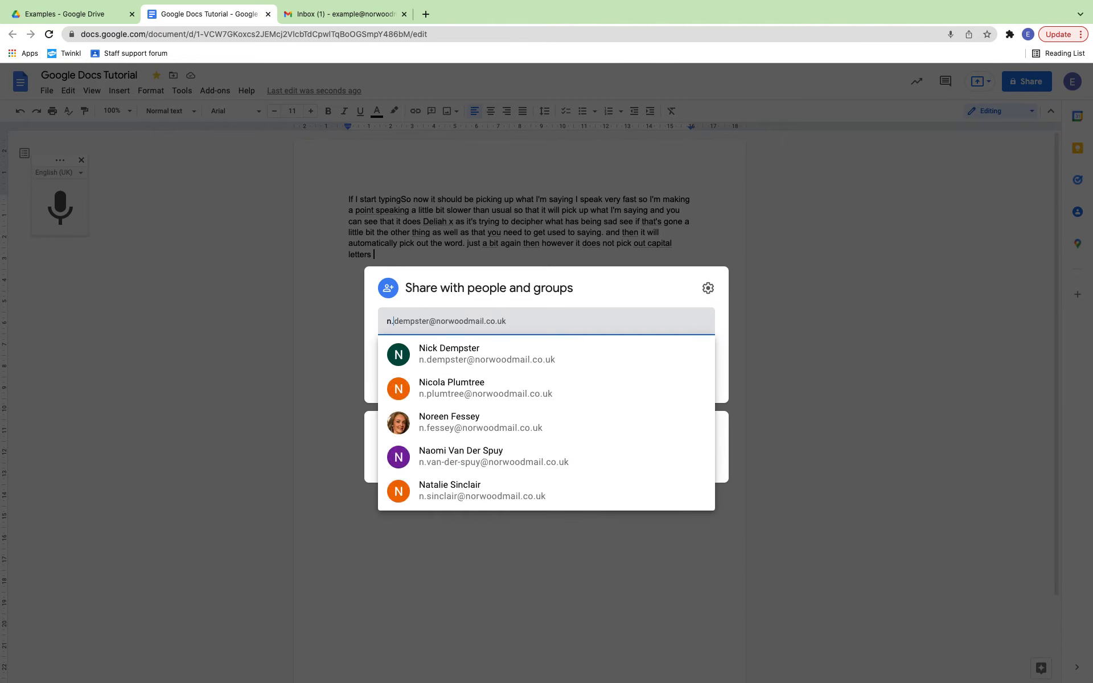
pyautogui.click(443, 365)
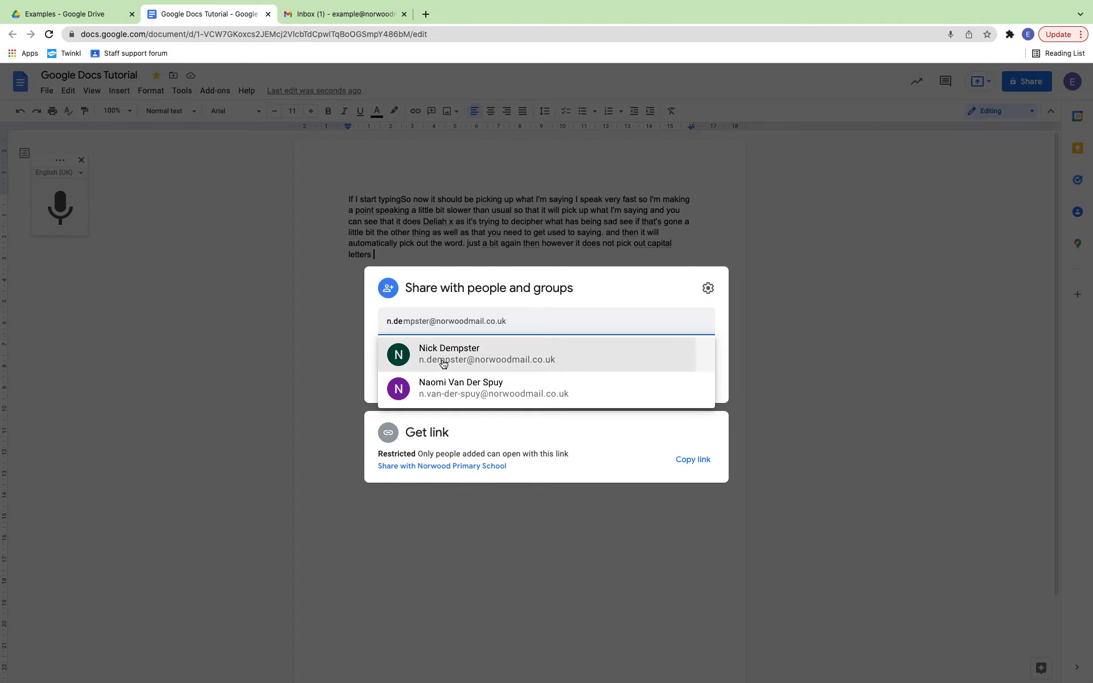
pyautogui.click(406, 379)
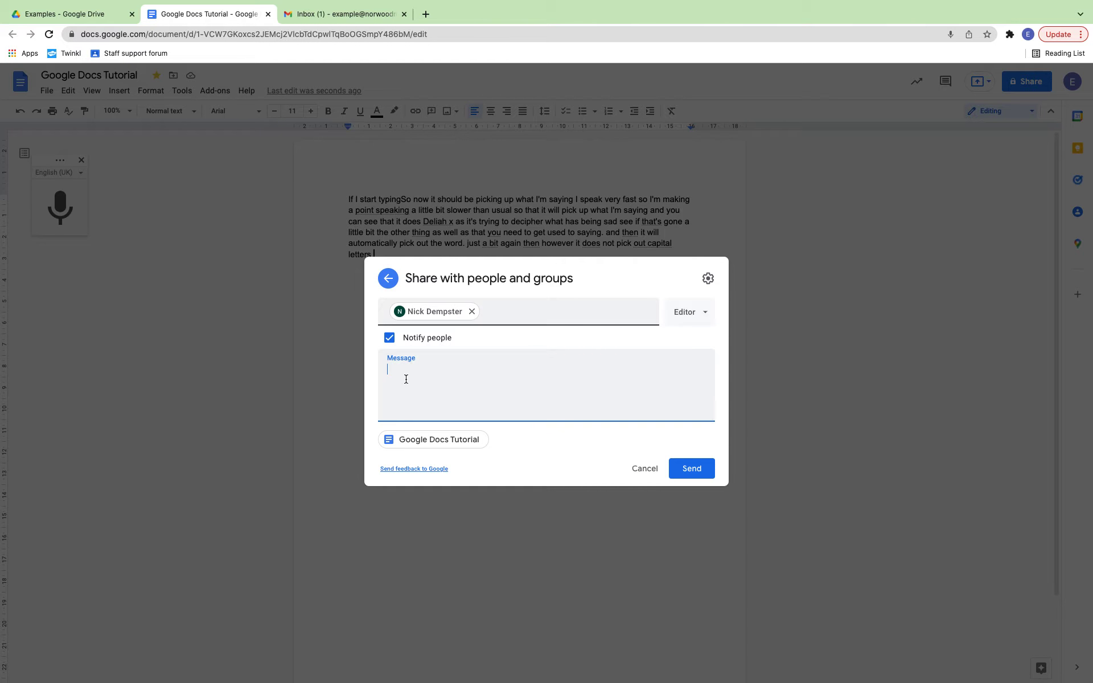
pyautogui.write('Check out this example.')
# Step: Try the group searches 'teach' and 'year', then cancel sharing with the colleague
pyautogui.click(494, 311)
pyautogui.write('teach')
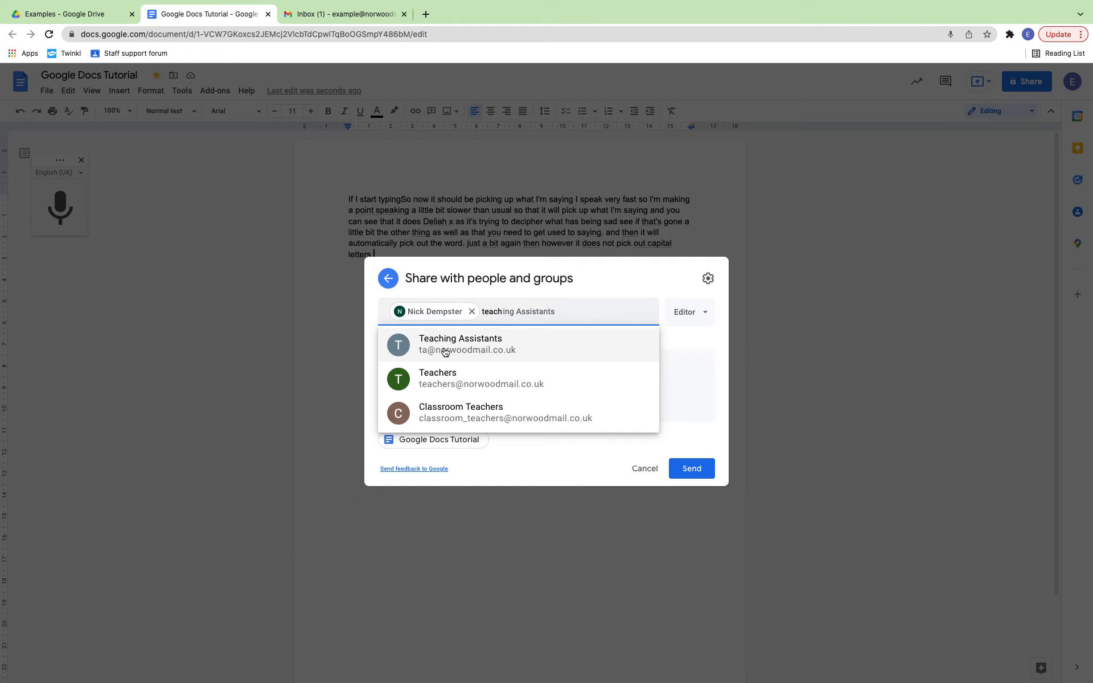
pyautogui.moveTo(446, 349)
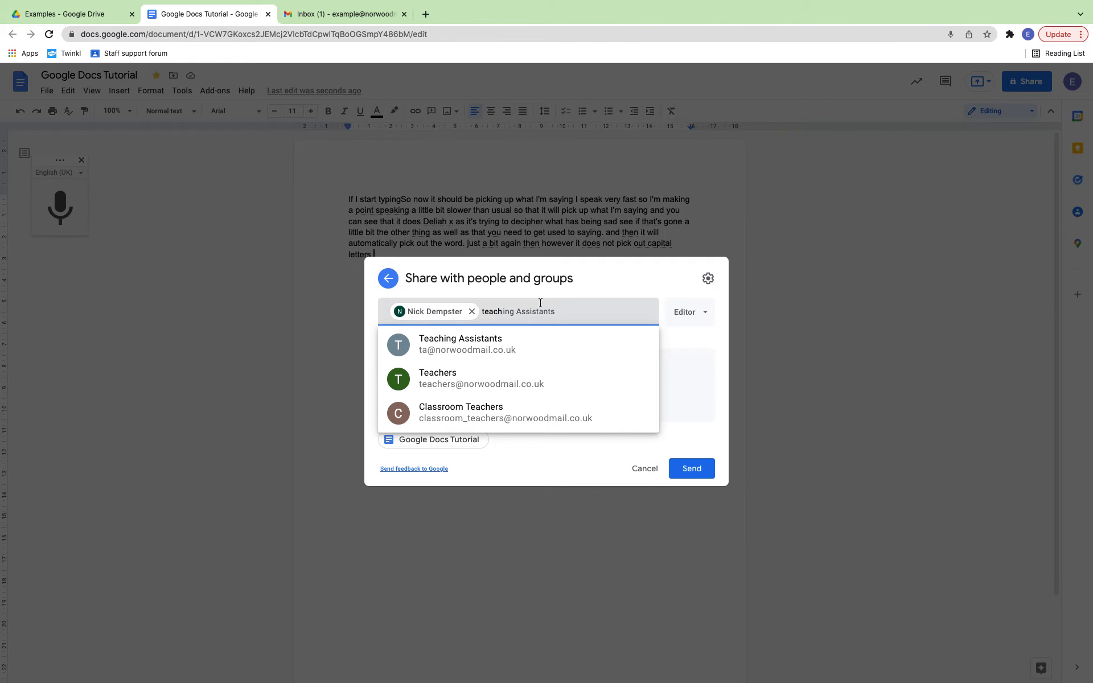
pyautogui.press('BackSpace')
pyautogui.press('BackSpace')
pyautogui.press('BackSpace')
pyautogui.press('BackSpace')
pyautogui.press('BackSpace')
pyautogui.write('year')
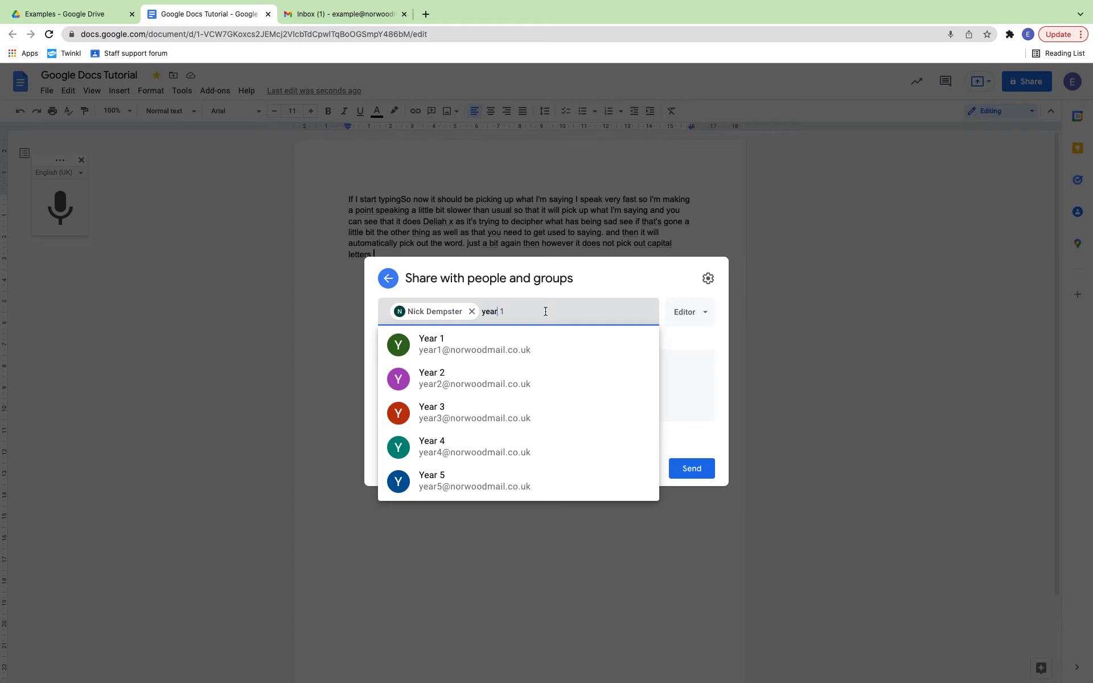
pyautogui.press('BackSpace')
pyautogui.press('BackSpace')
pyautogui.press('BackSpace')
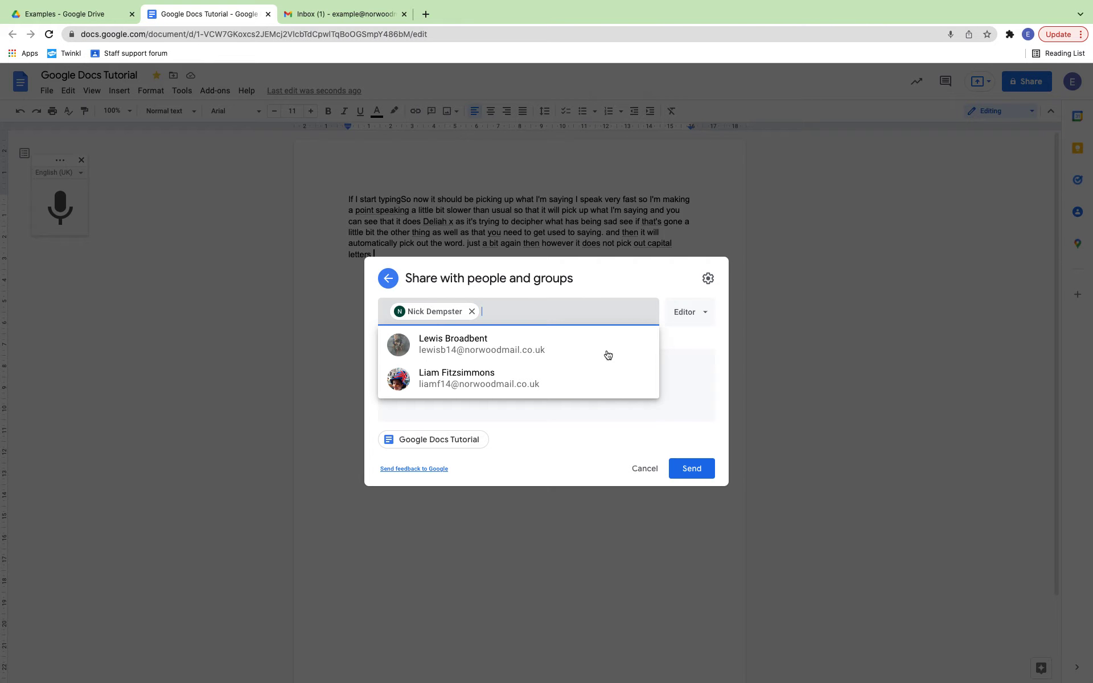
pyautogui.click(639, 468)
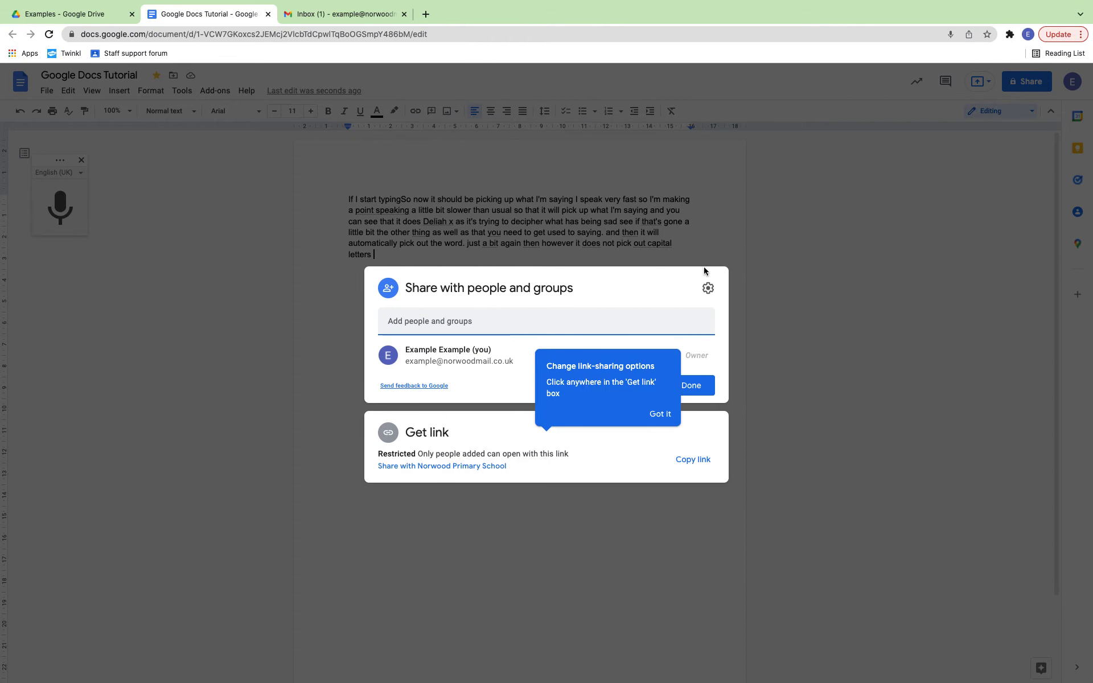
pyautogui.click(515, 519)
pyautogui.press('Return')
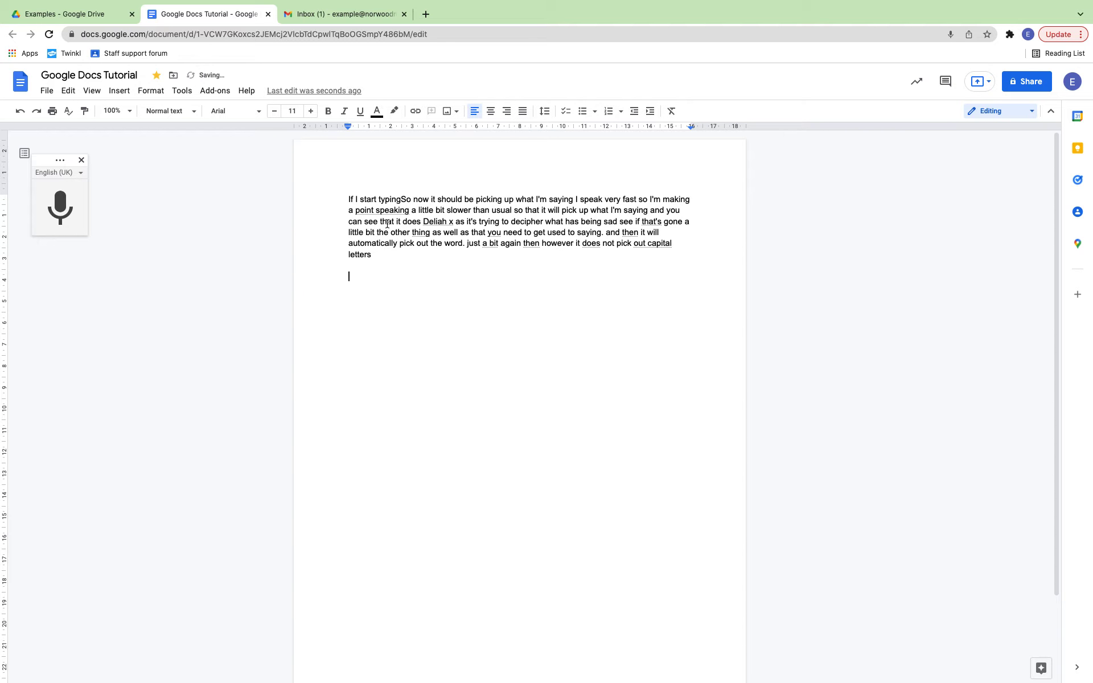
pyautogui.write('bbc.co.uk')
pyautogui.press('Return')
pyautogui.tripleClick(362, 279)
pyautogui.click(358, 291)
pyautogui.click(369, 276)
pyautogui.click(346, 280)
pyautogui.write('www.')
pyautogui.press('Down')
pyautogui.moveTo(406, 276); pyautogui.dragTo(348, 276)
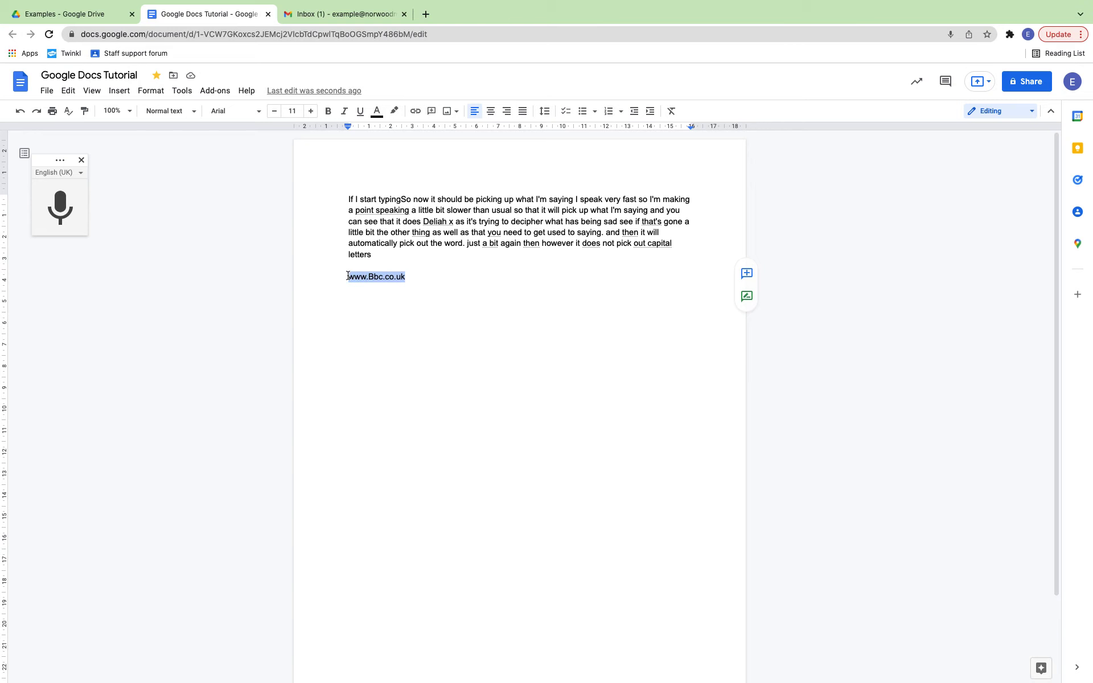
pyautogui.click(411, 116)
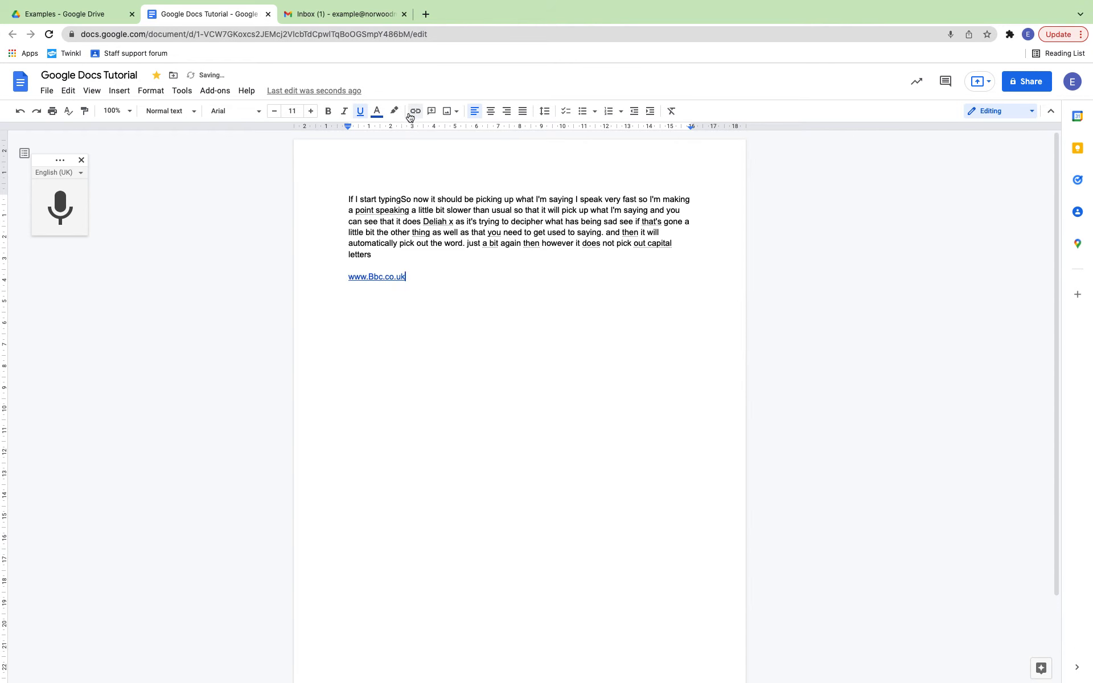
pyautogui.click(384, 276)
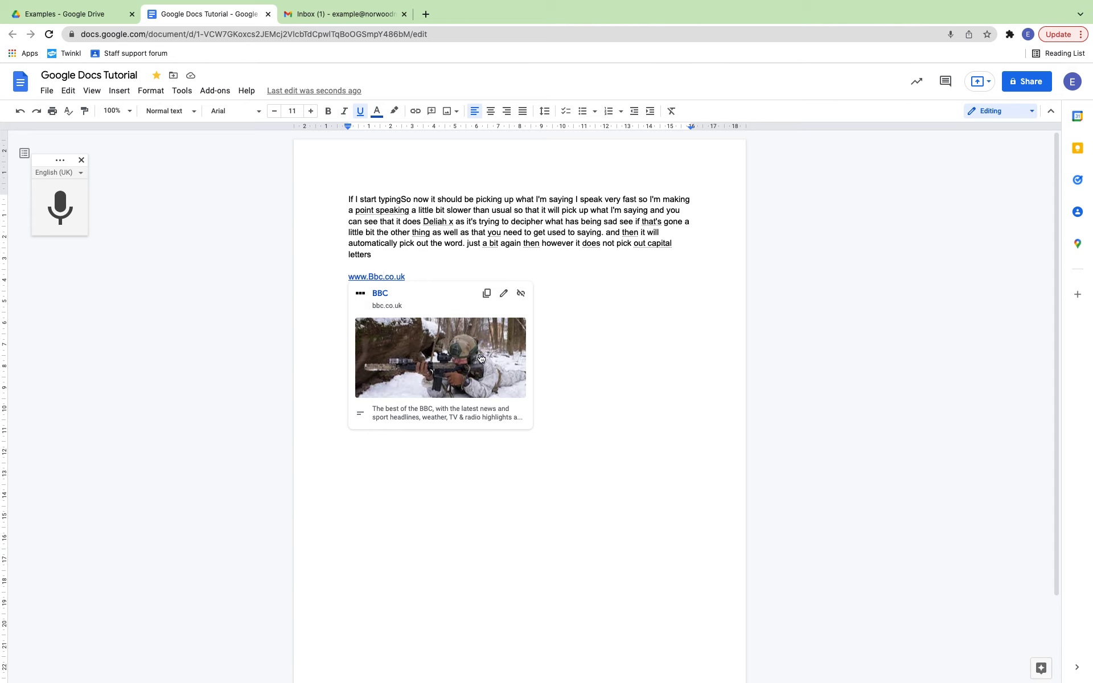
pyautogui.click(595, 322)
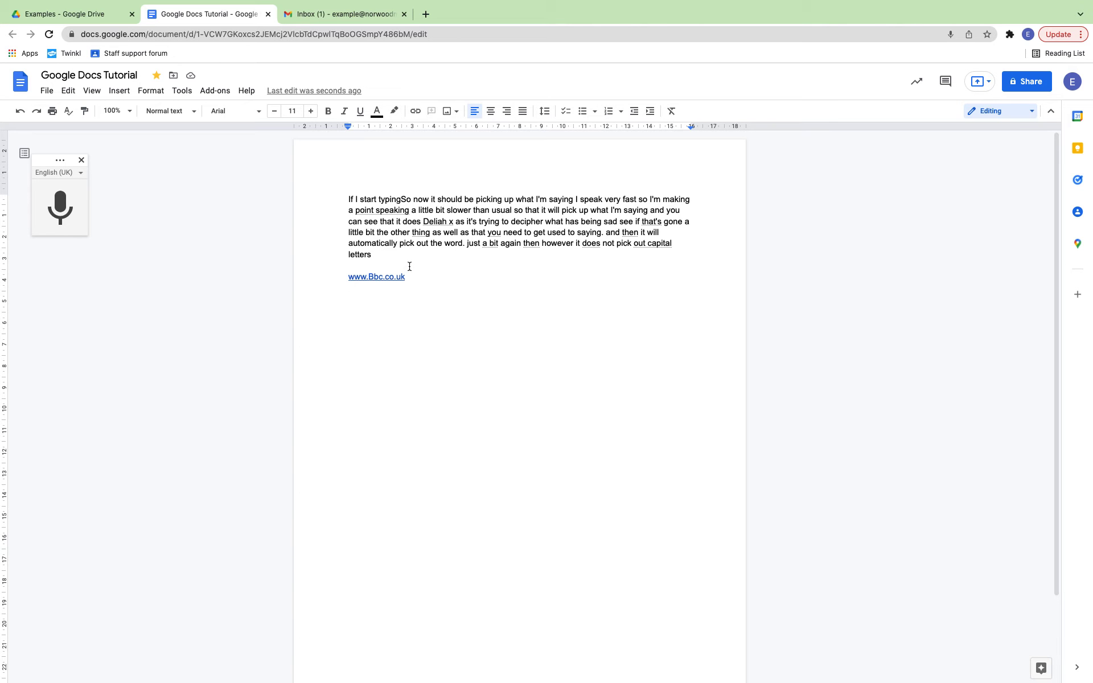
pyautogui.click(1022, 88)
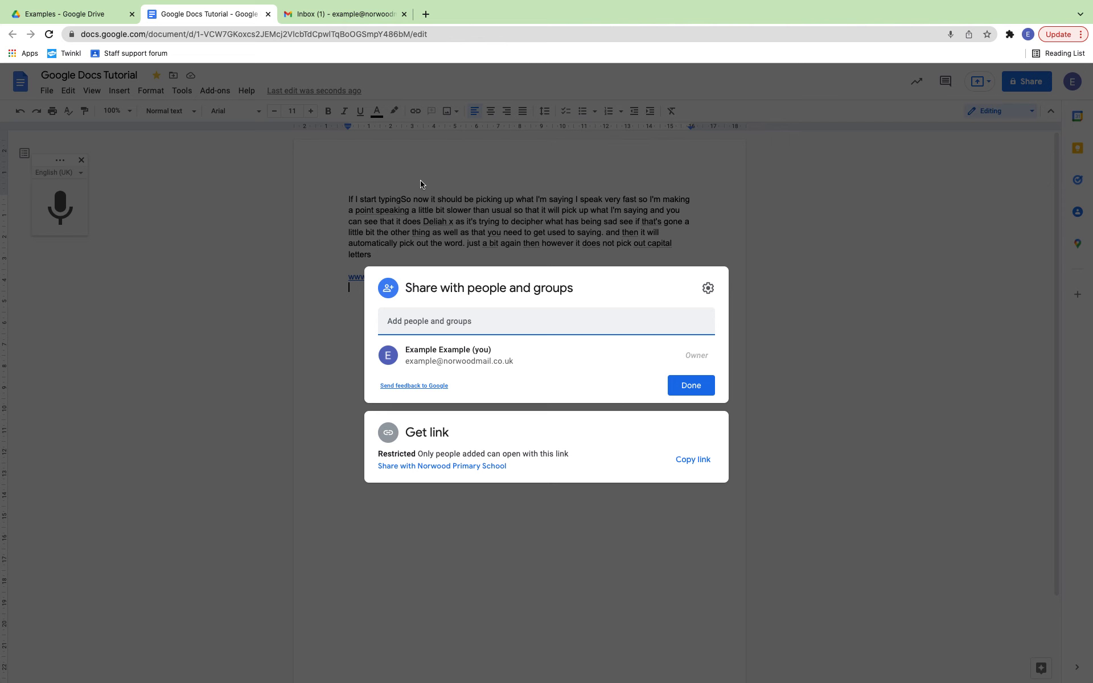
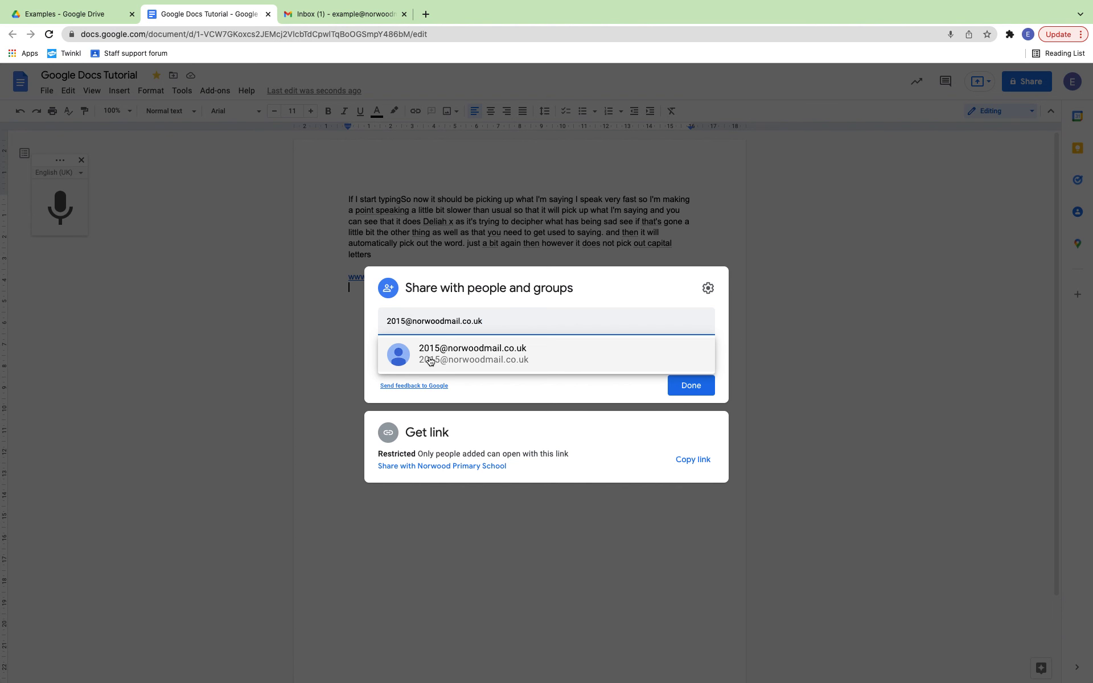
# Step: Enter the year-group e-mail address in the add-people field so the matching contact is suggested
pyautogui.moveTo(430, 361)
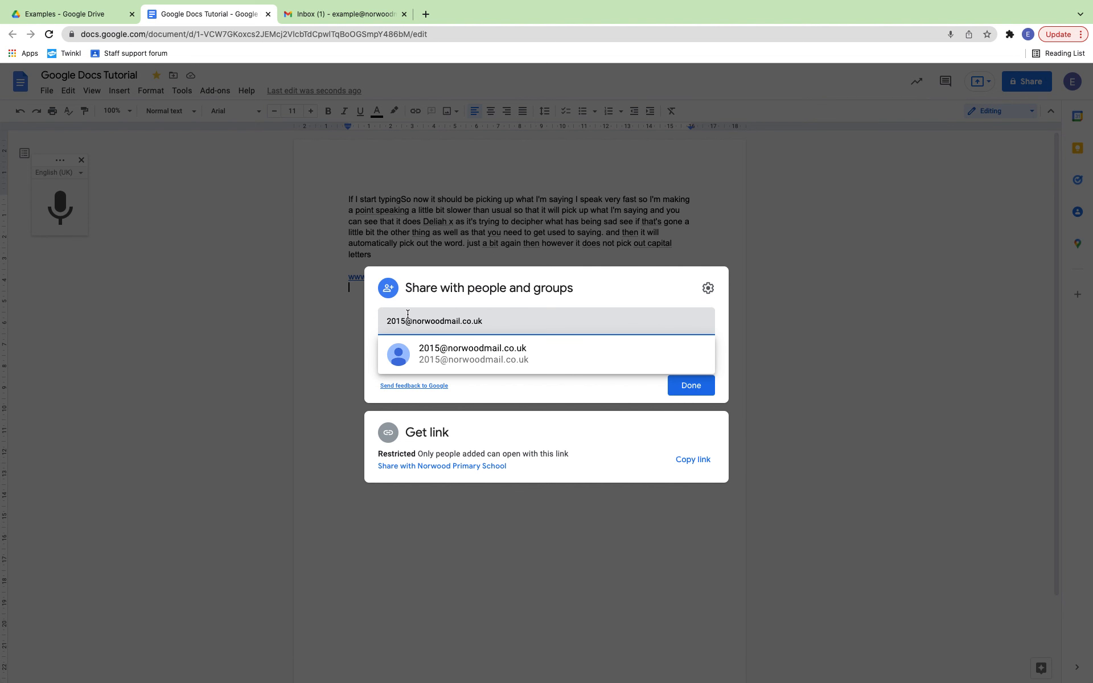
pyautogui.click(77, 14)
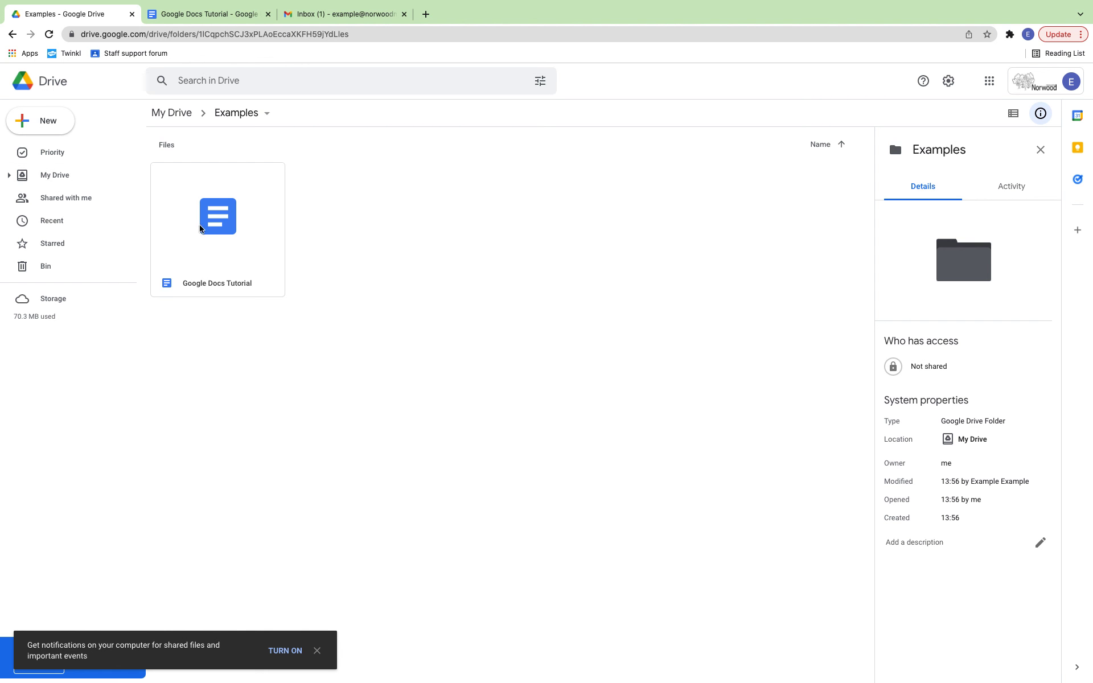
pyautogui.click(205, 13)
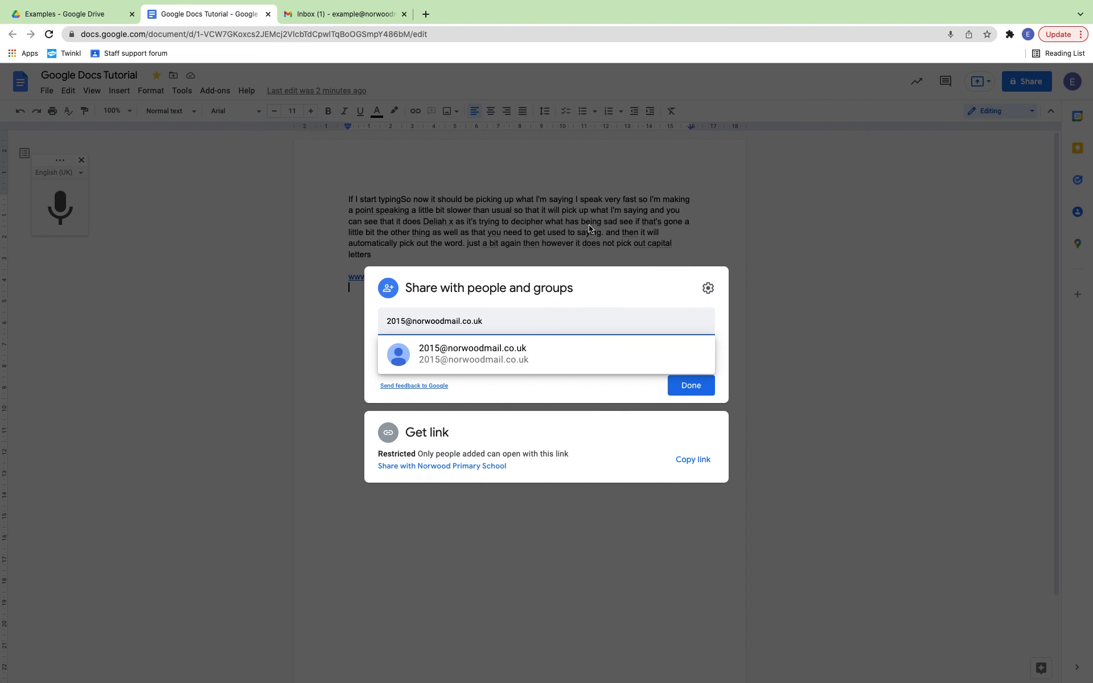
pyautogui.moveTo(1069, 4)
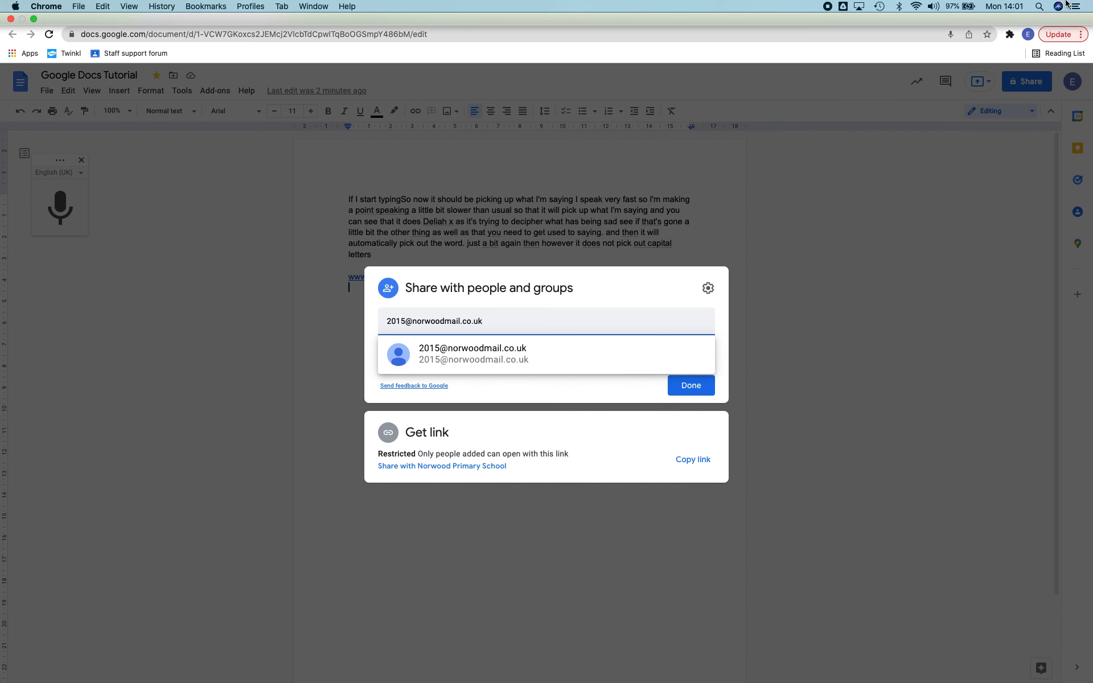